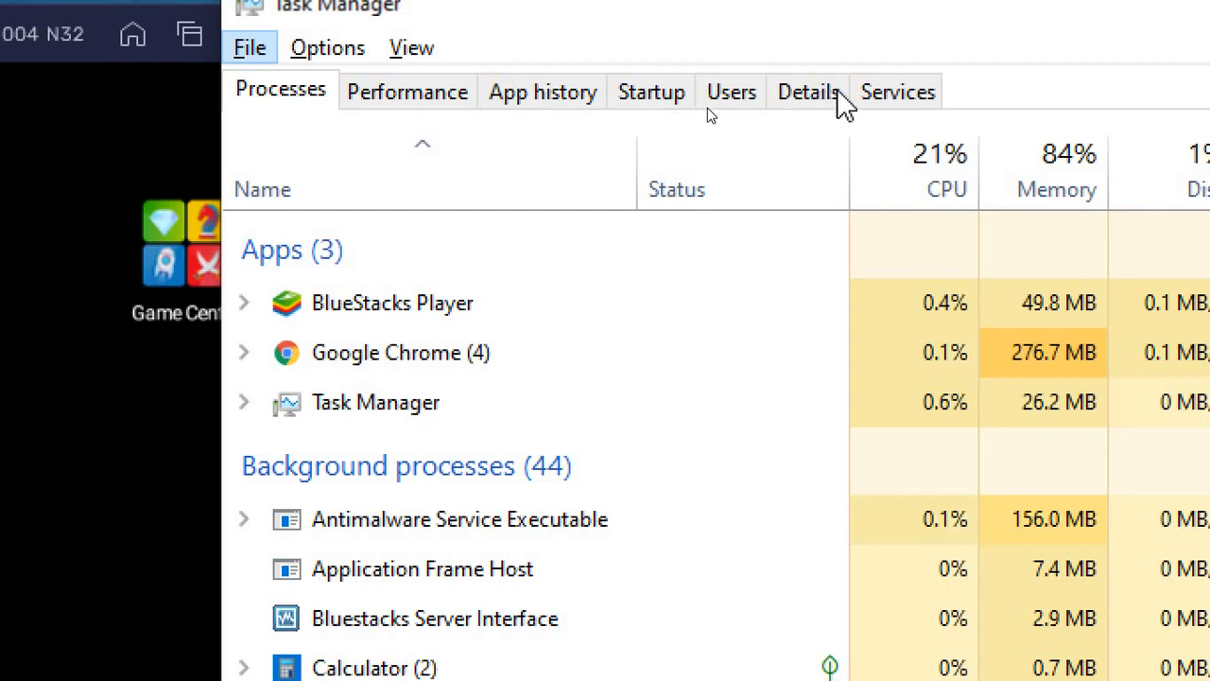
Step: Set the priority of the HD-Player.exe process to Above normal and close Task Manager
left_click(821, 105)
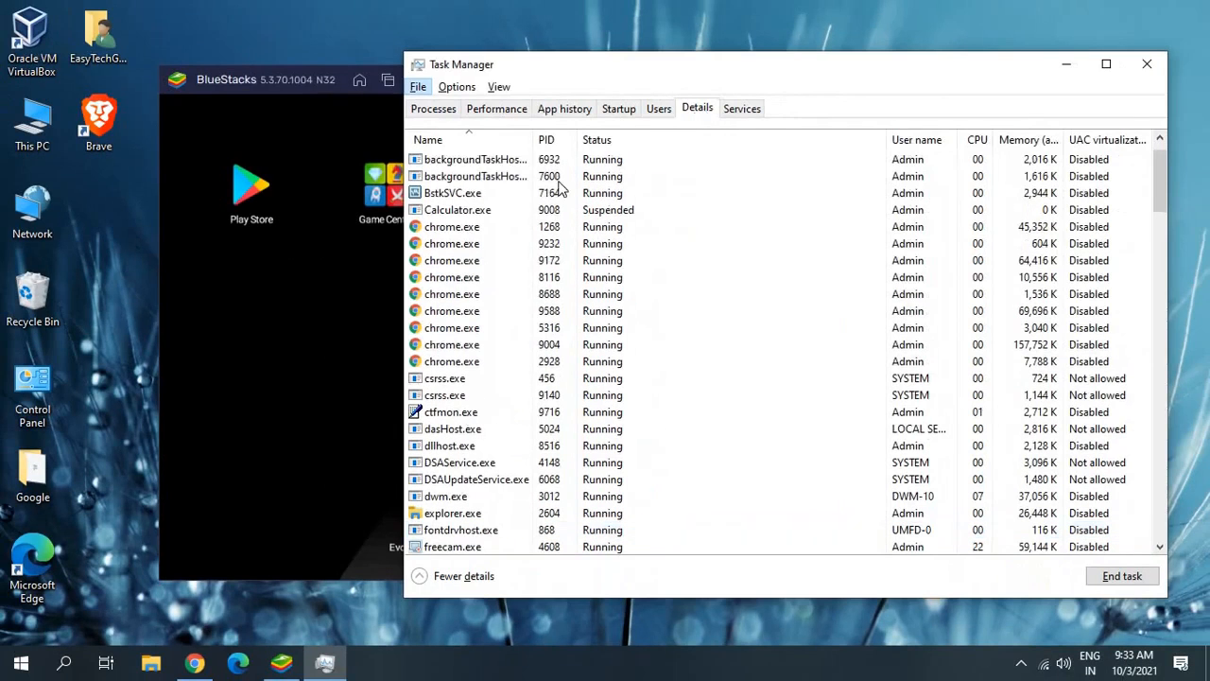
key("h")
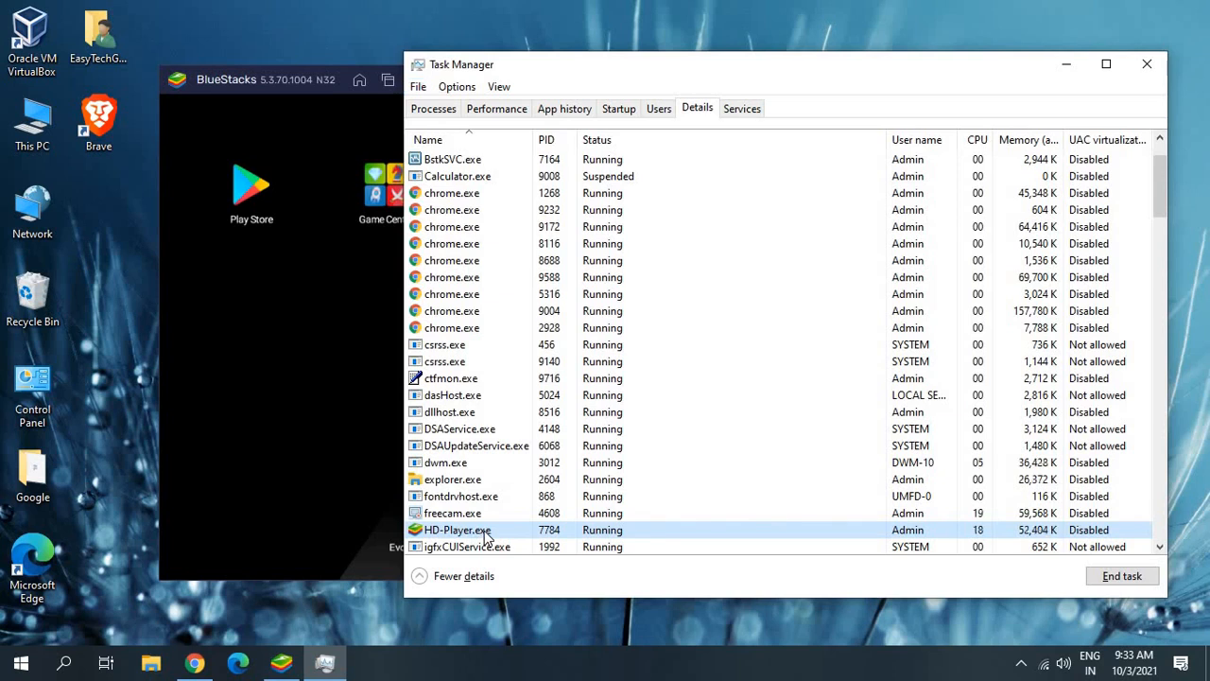
right_click(485, 536)
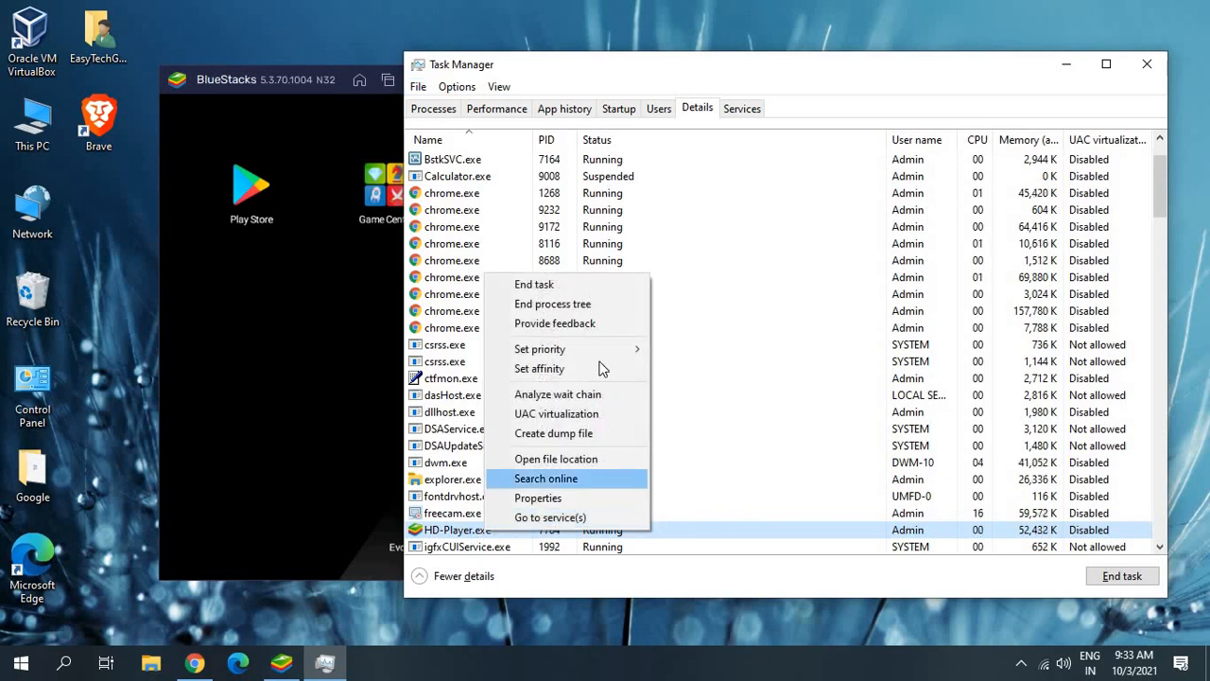
mouse_move(567, 358)
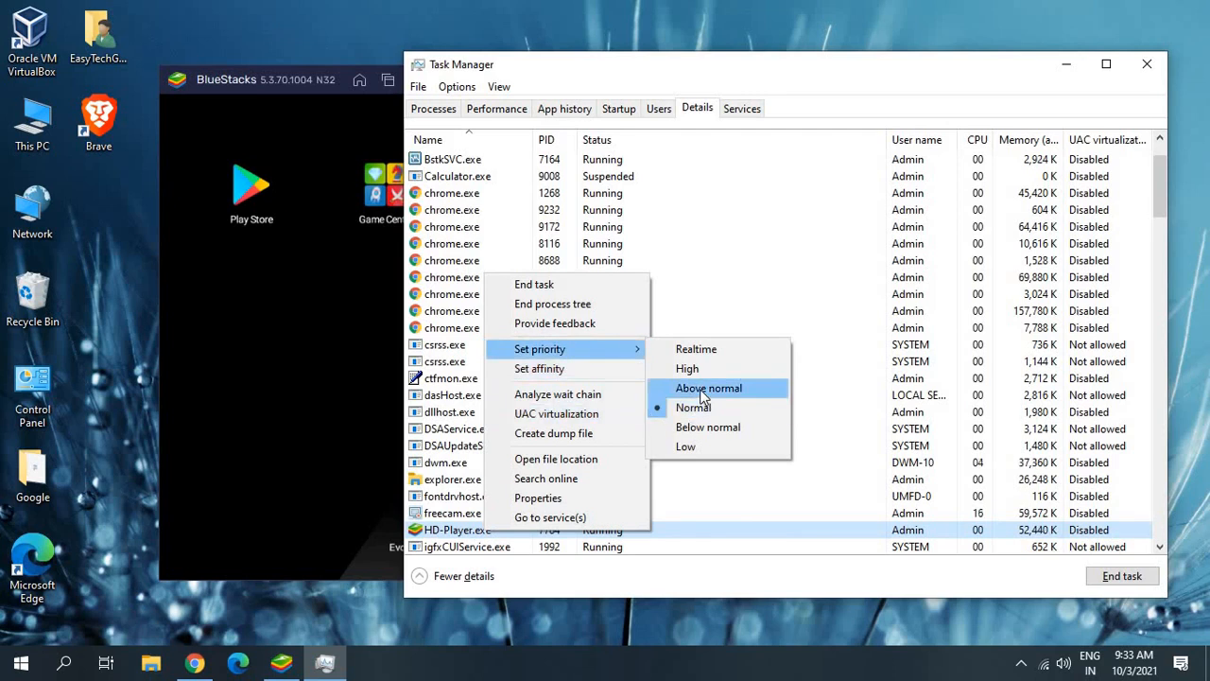
mouse_move(635, 351)
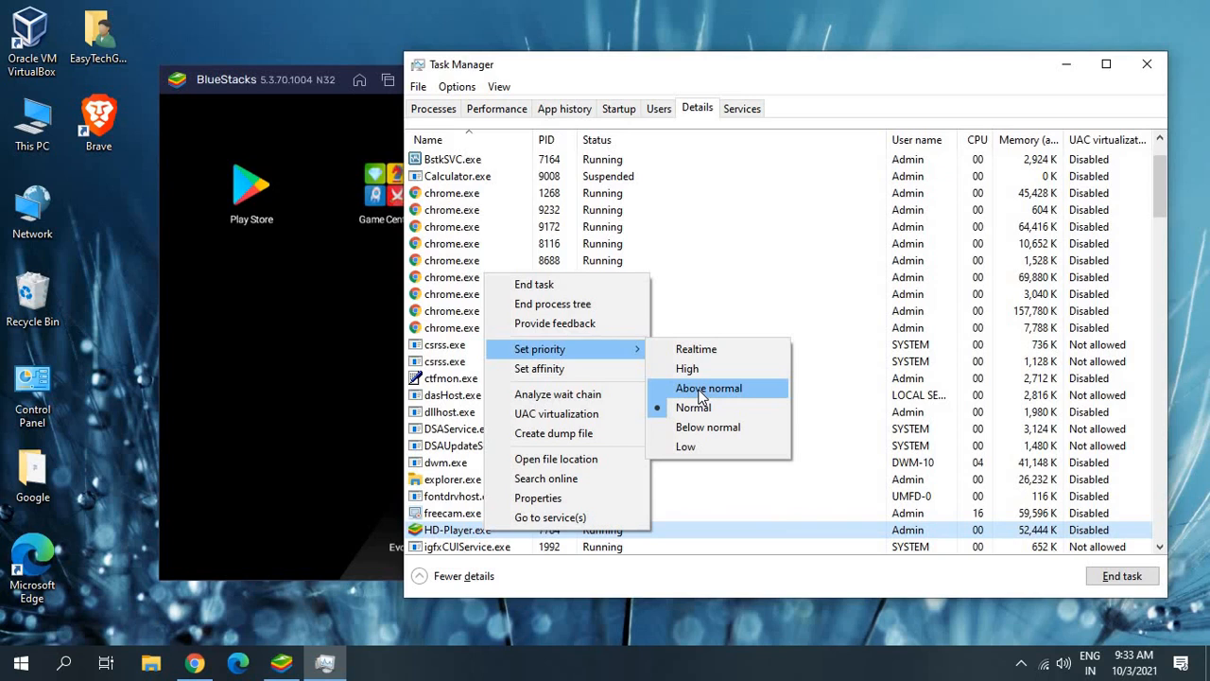
left_click(700, 390)
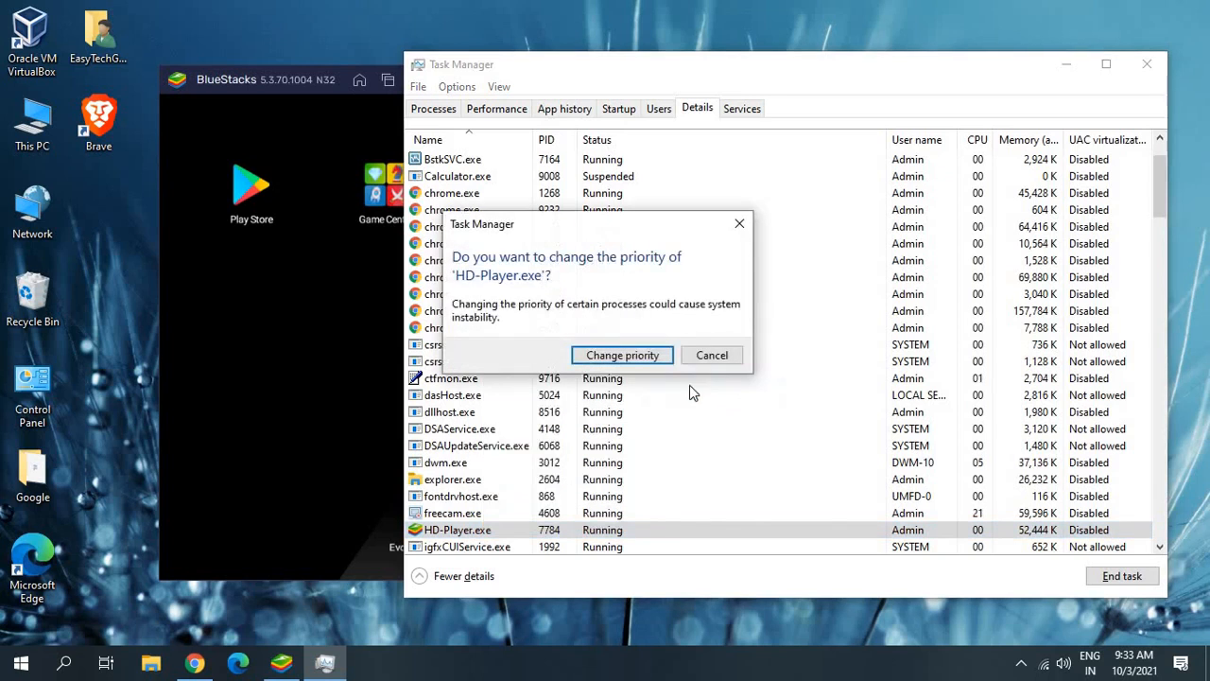
left_click(608, 358)
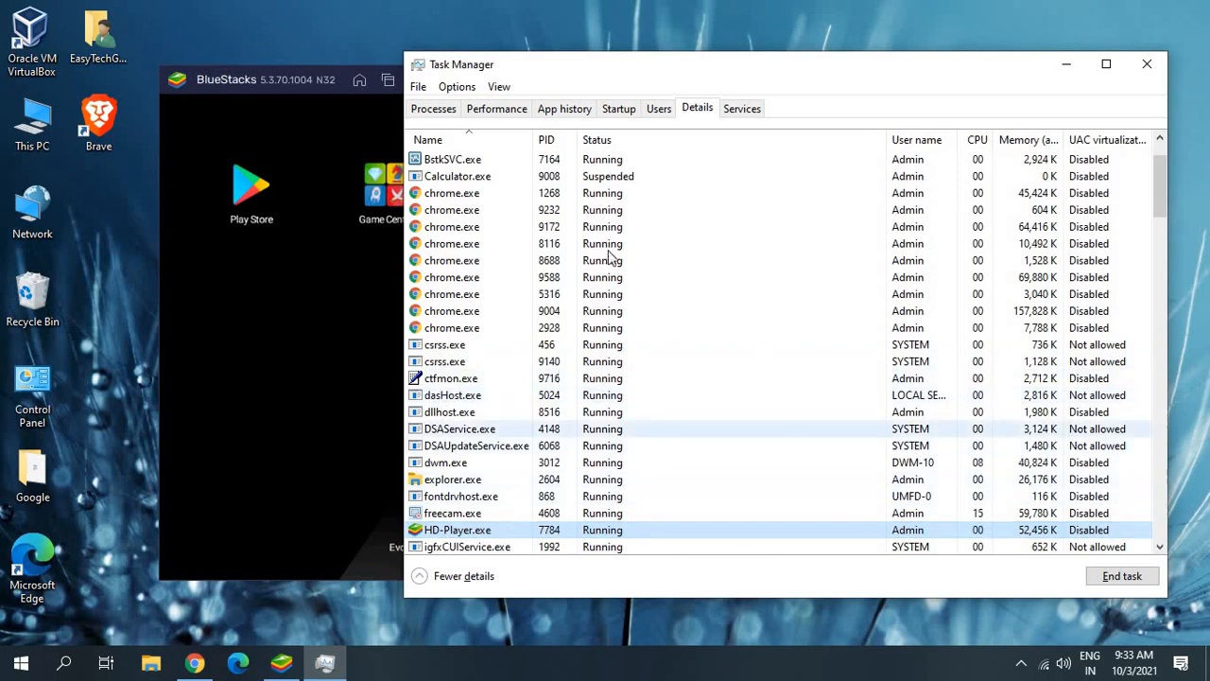
left_click(1146, 63)
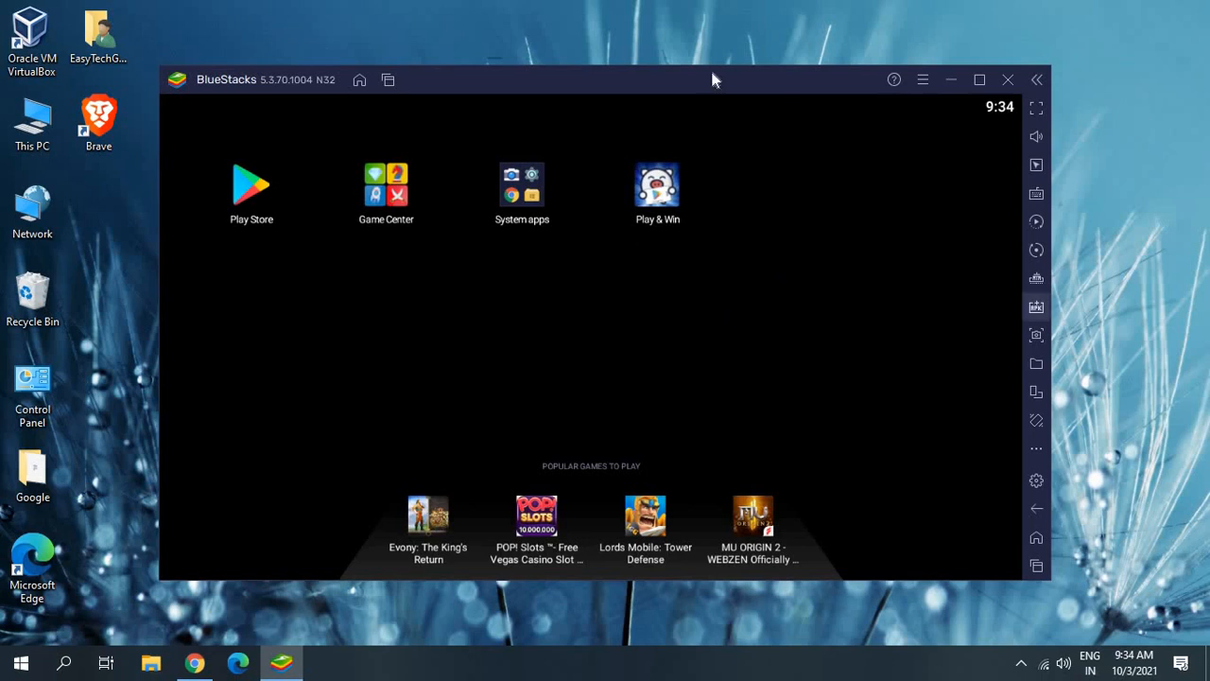
Step: Open the BlueStacks performance settings and choose Medium (2 Cores) for the CPU allocation
left_click(923, 83)
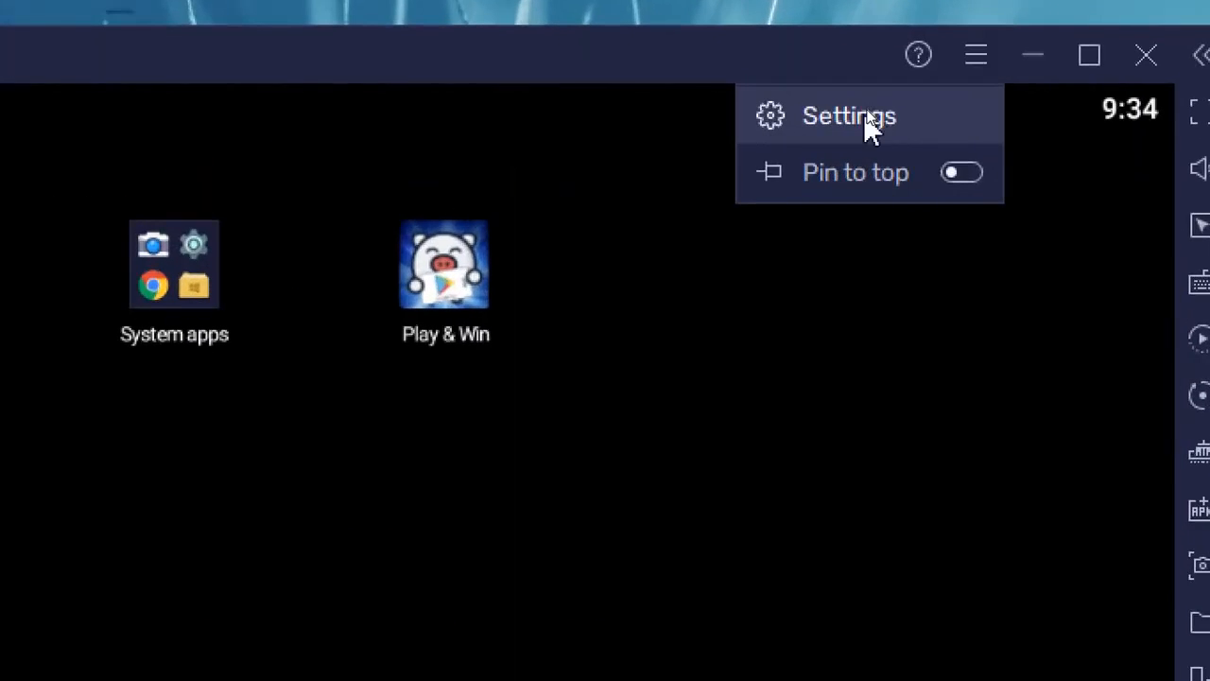
left_click(863, 113)
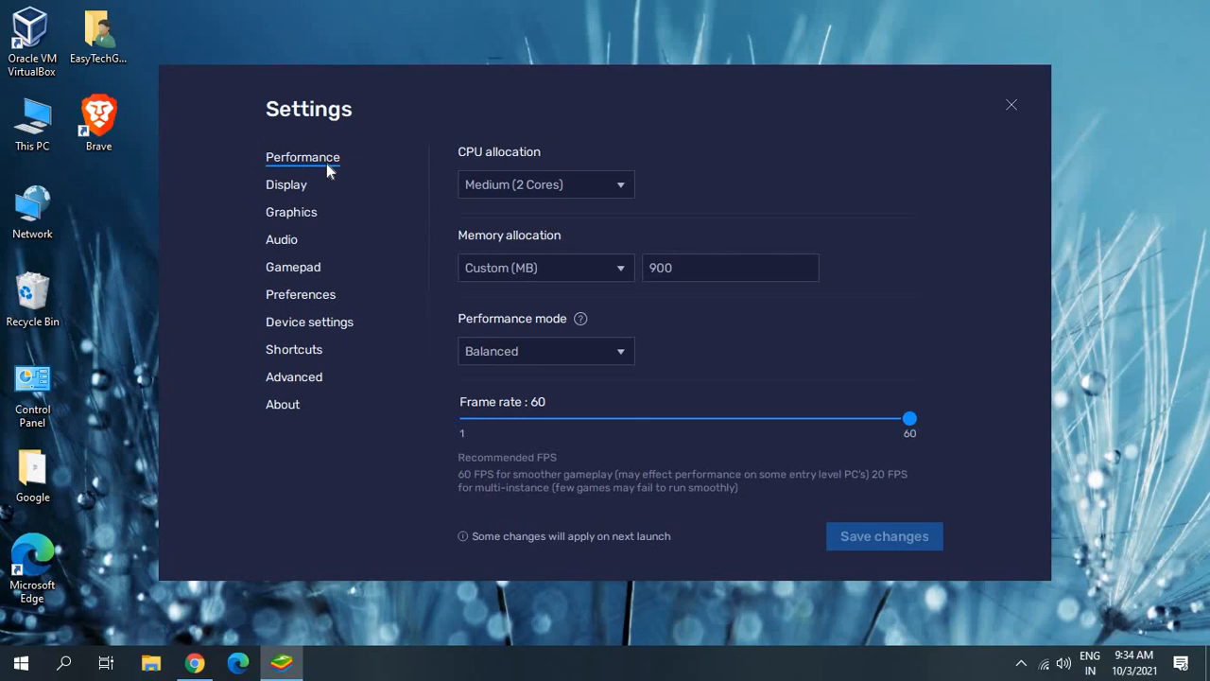
left_click(510, 186)
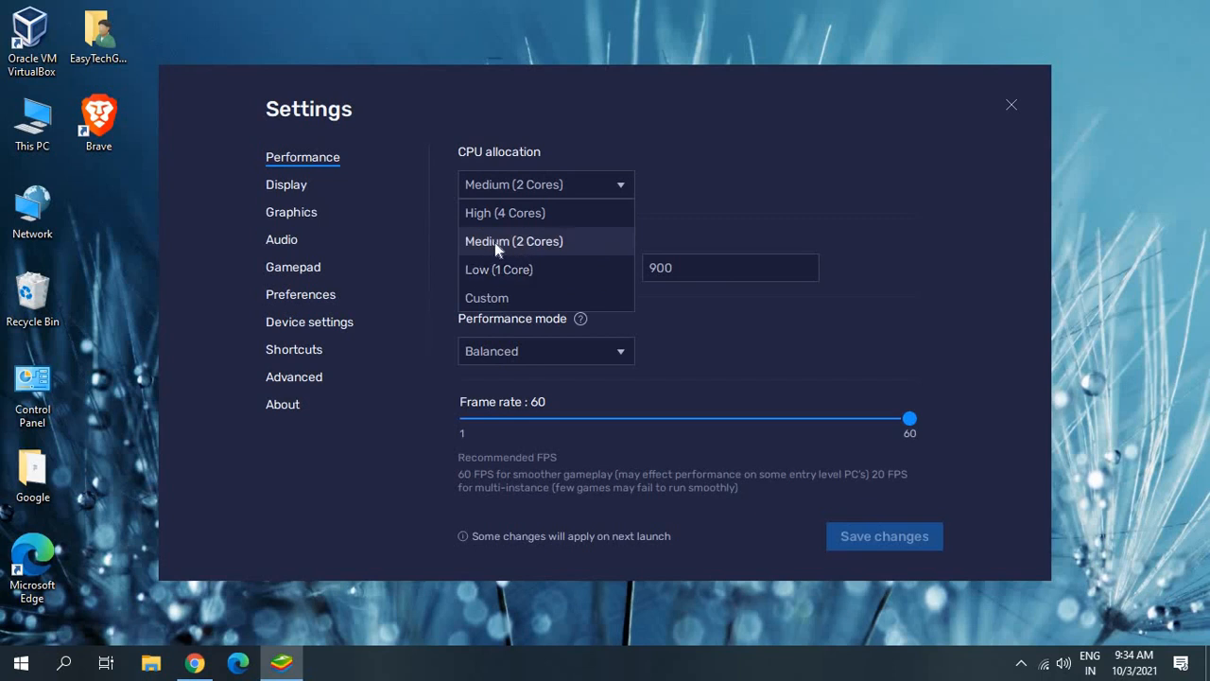
left_click(539, 243)
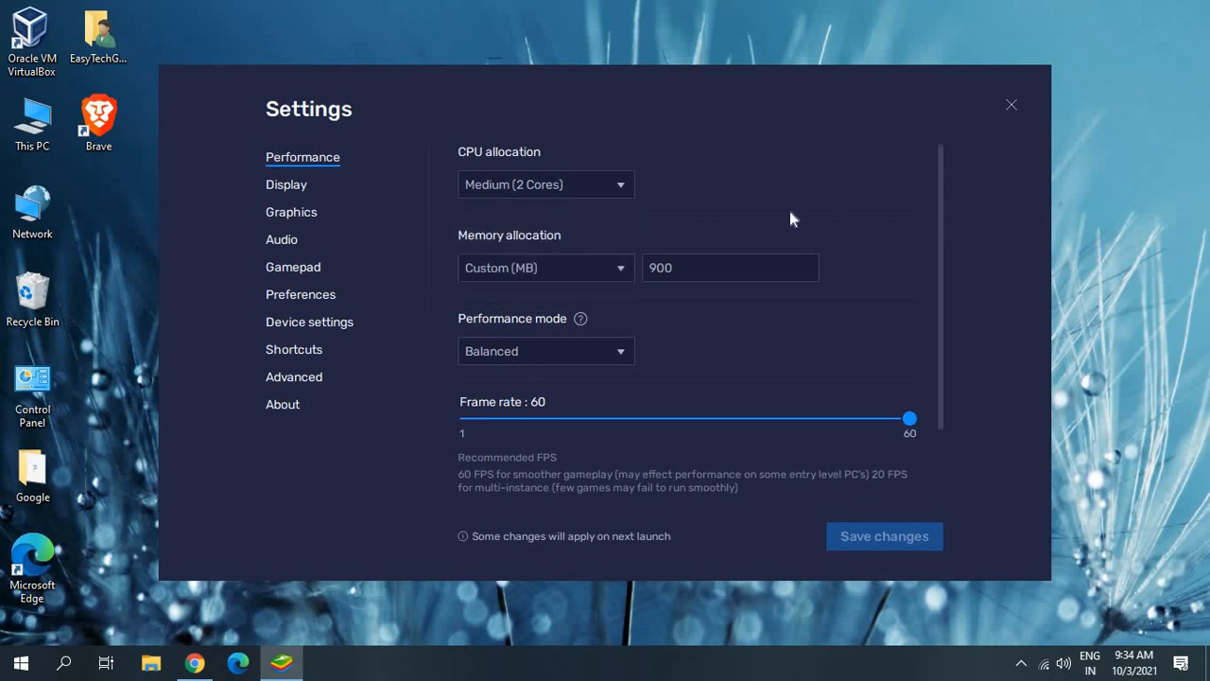
left_click(537, 188)
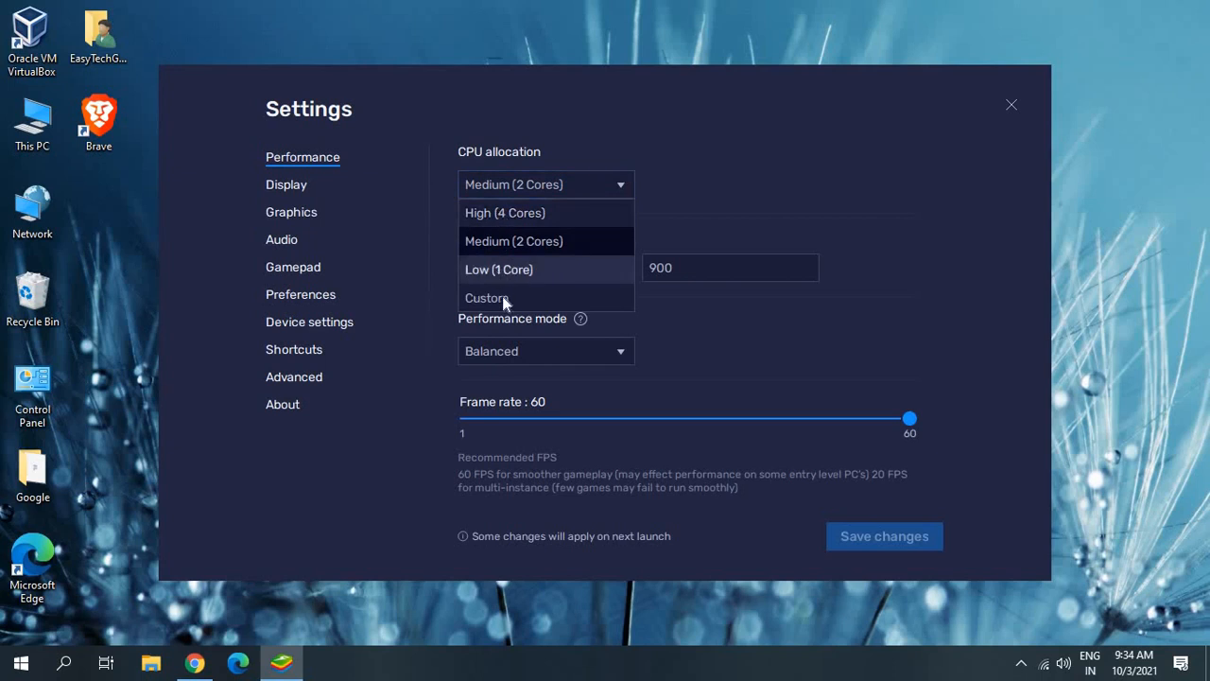
left_click(502, 241)
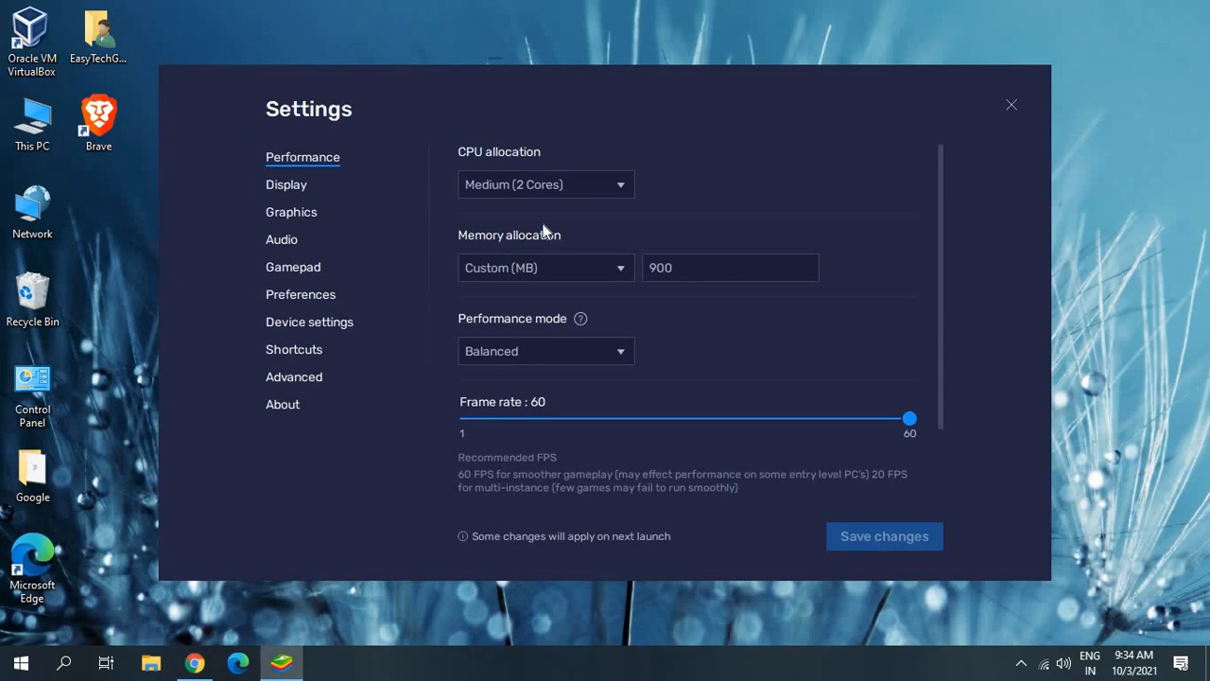
left_click(563, 186)
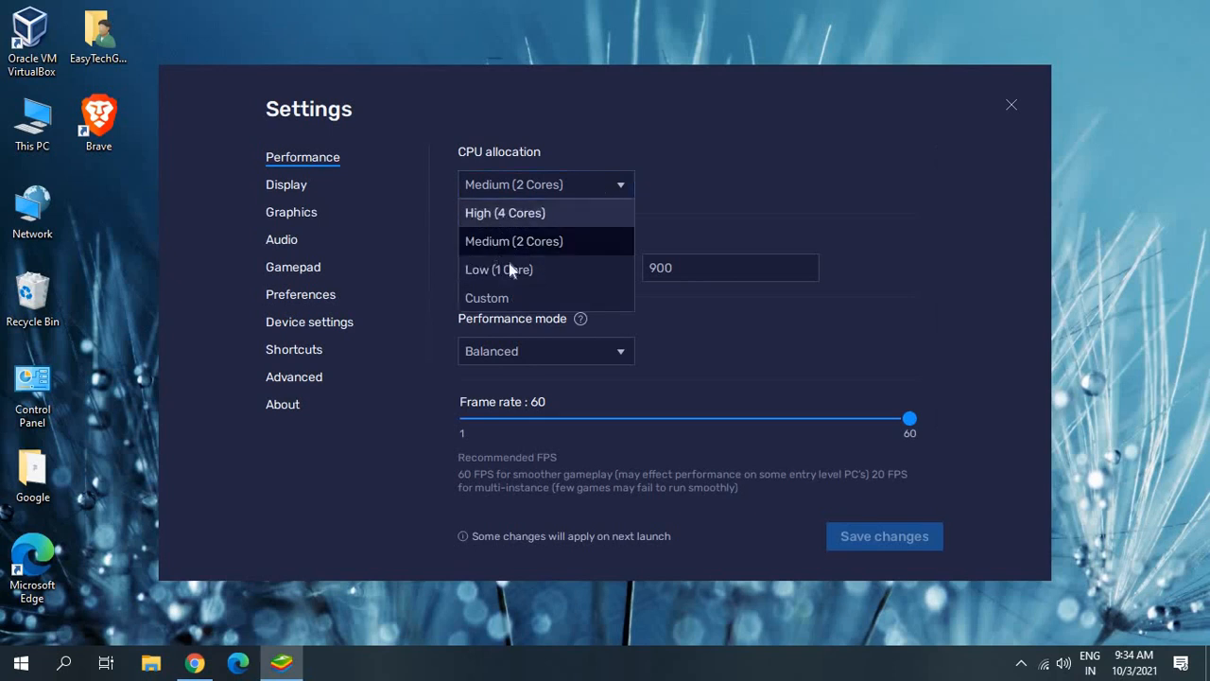
left_click(512, 243)
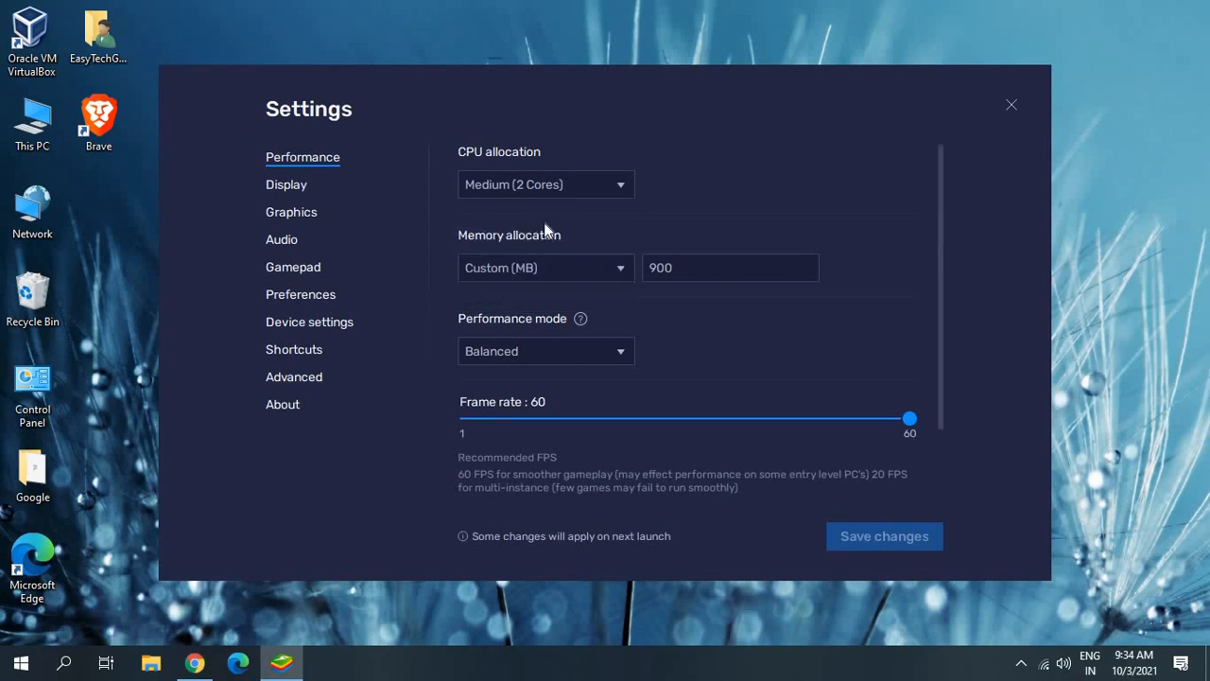
Step: Set the memory allocation to Medium (2 GB) and the performance mode to High Performance
left_click(567, 272)
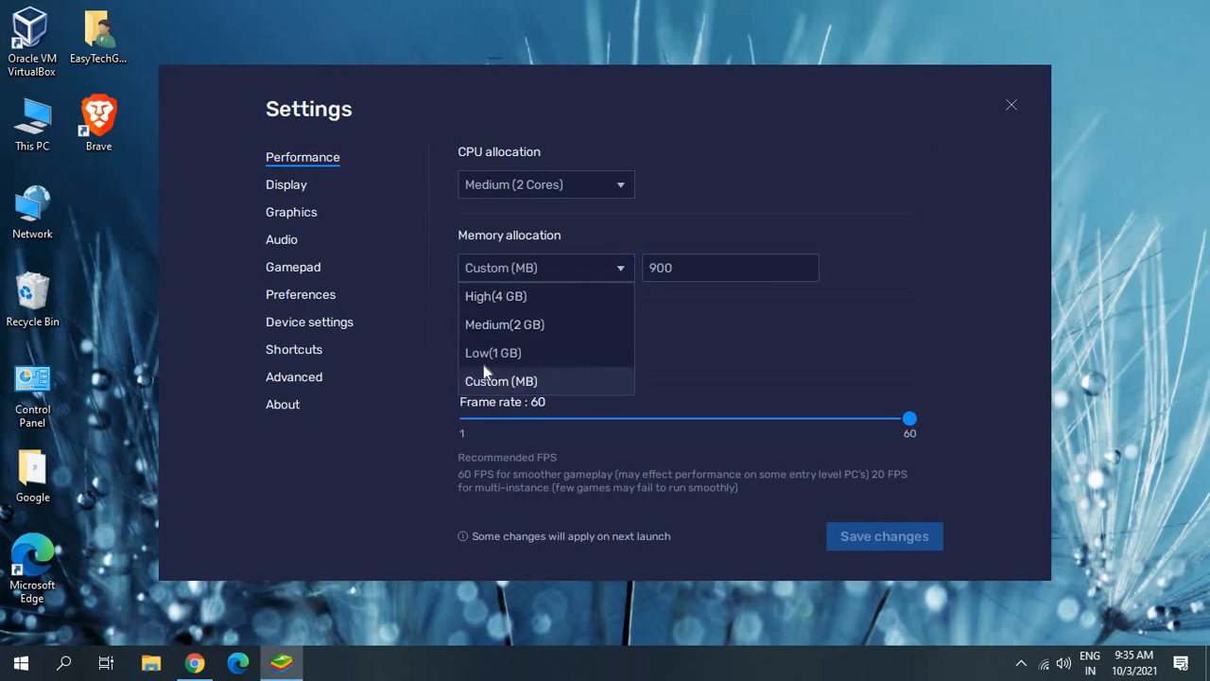
left_click(493, 326)
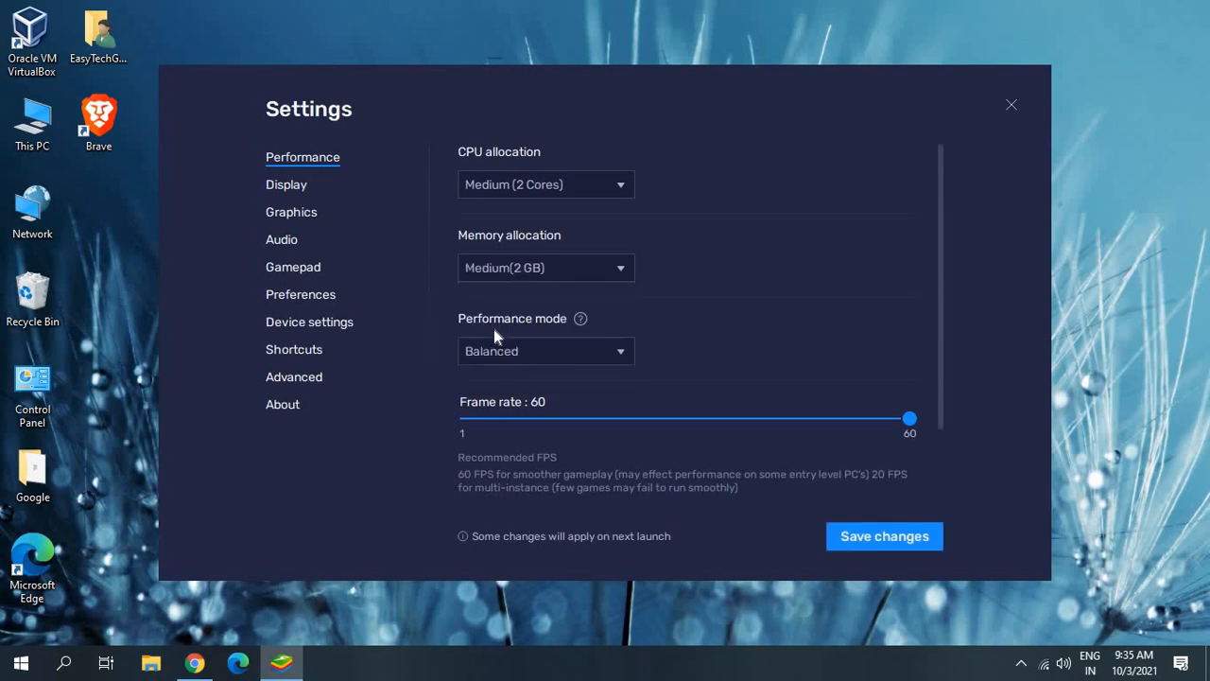
left_click(575, 354)
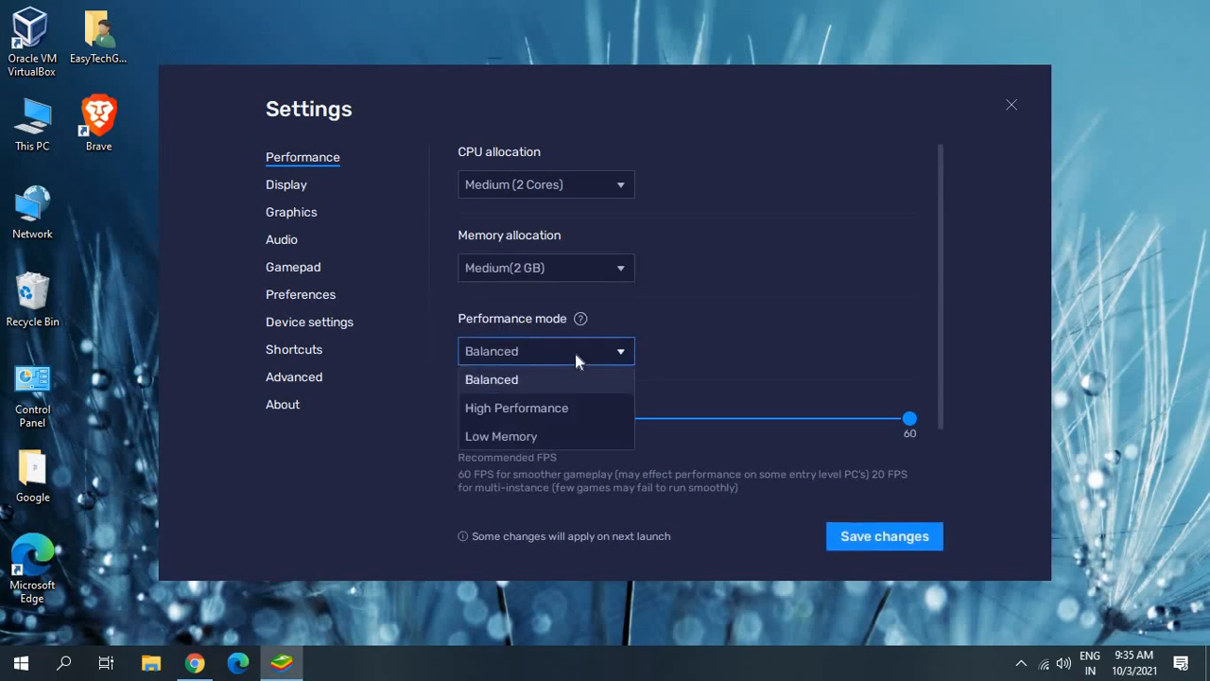
left_click(516, 413)
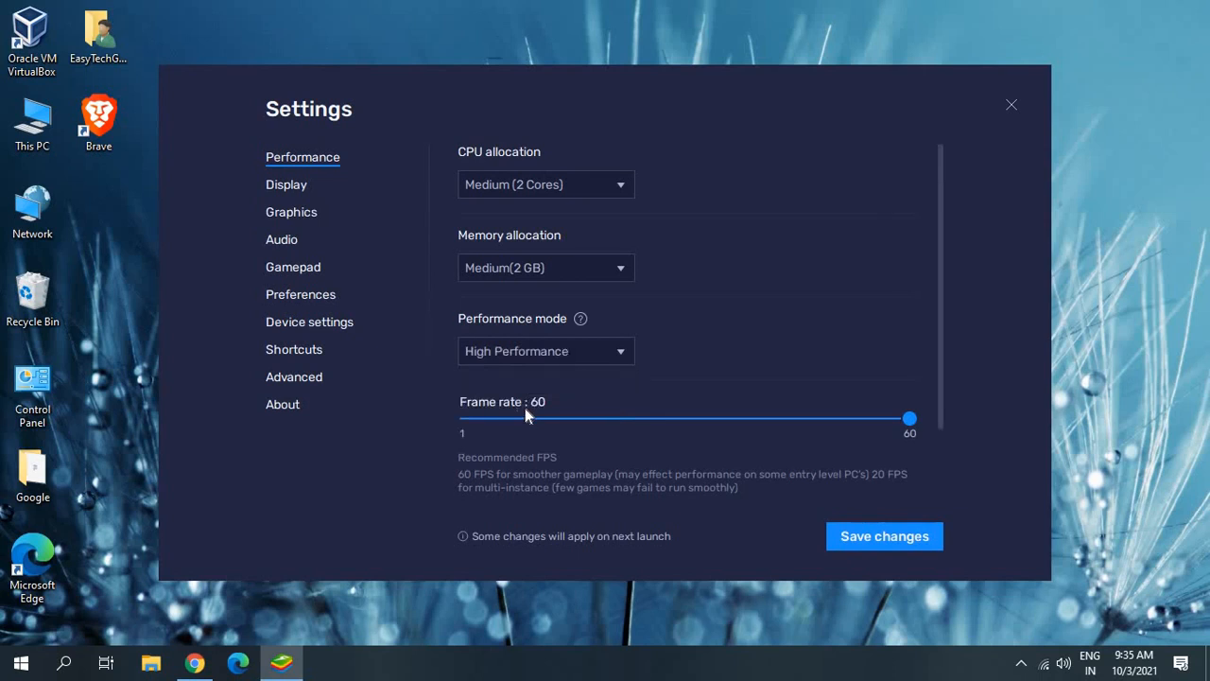
scroll(525, 411, "down", 2)
left_click(537, 269)
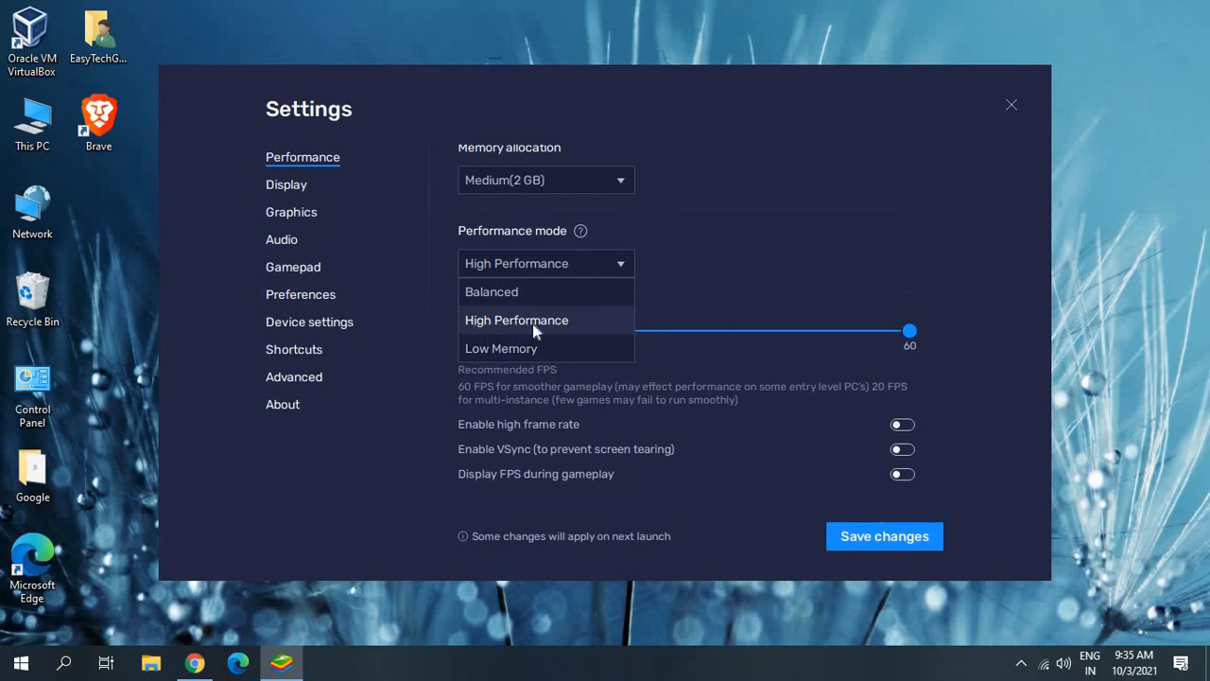
left_click(532, 323)
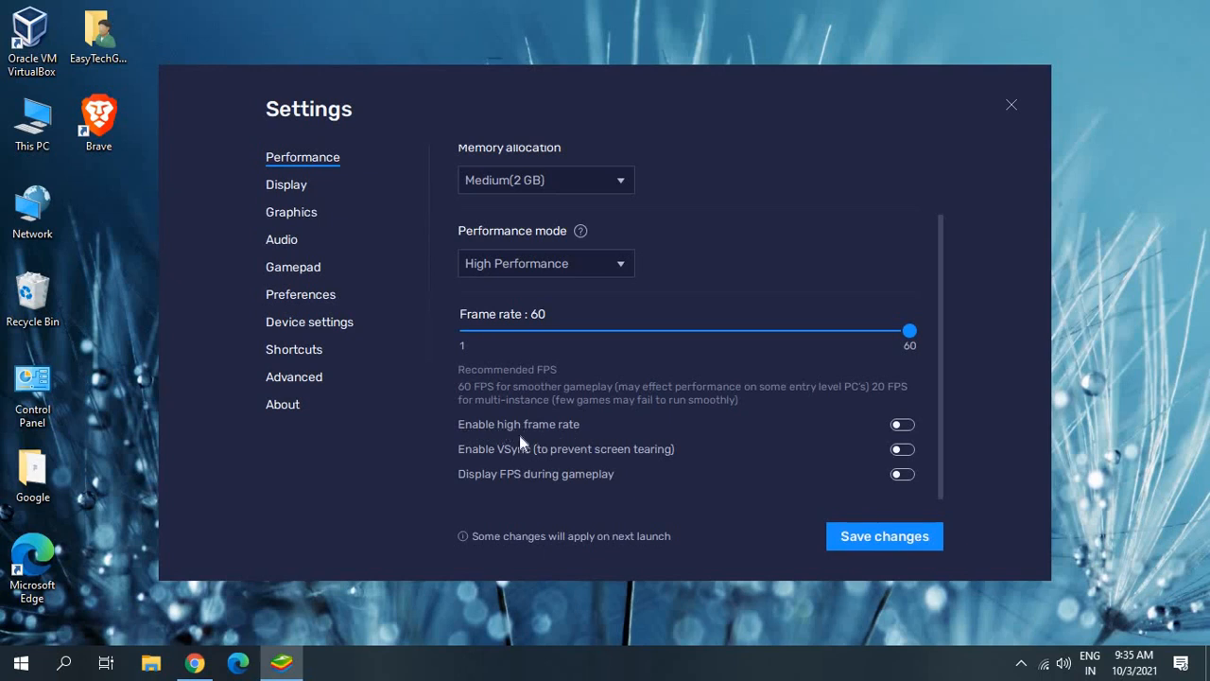
left_click(903, 425)
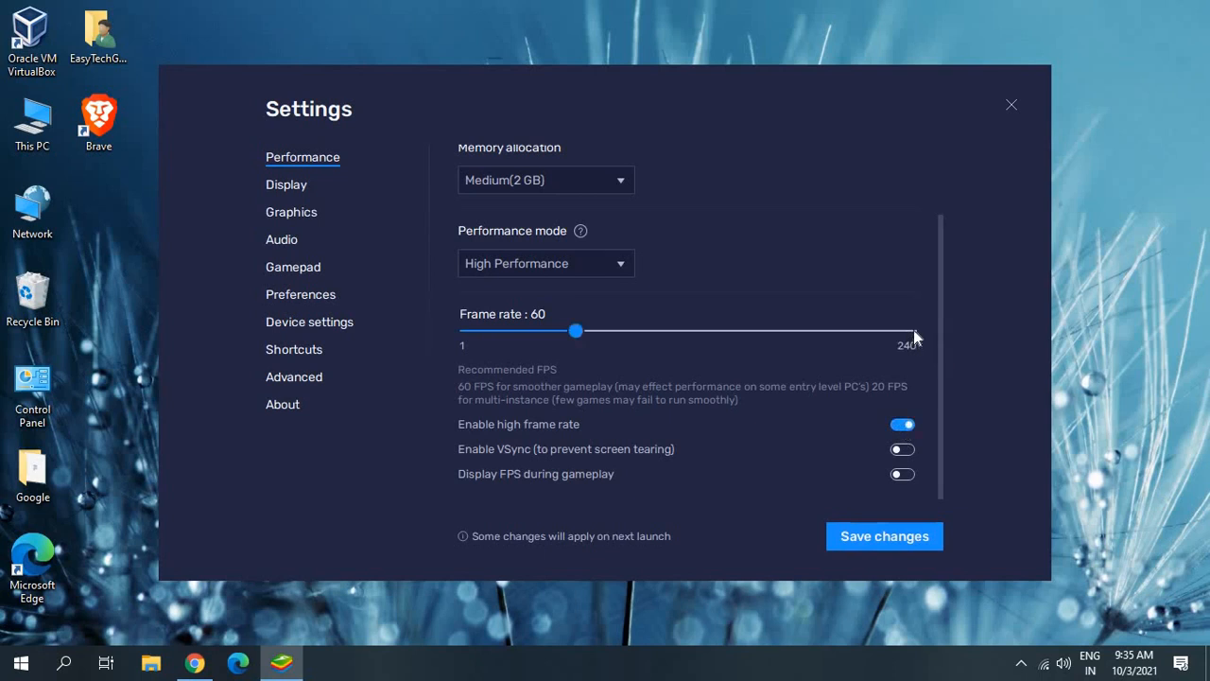
left_click_drag(578, 334, 653, 331)
left_click(898, 424)
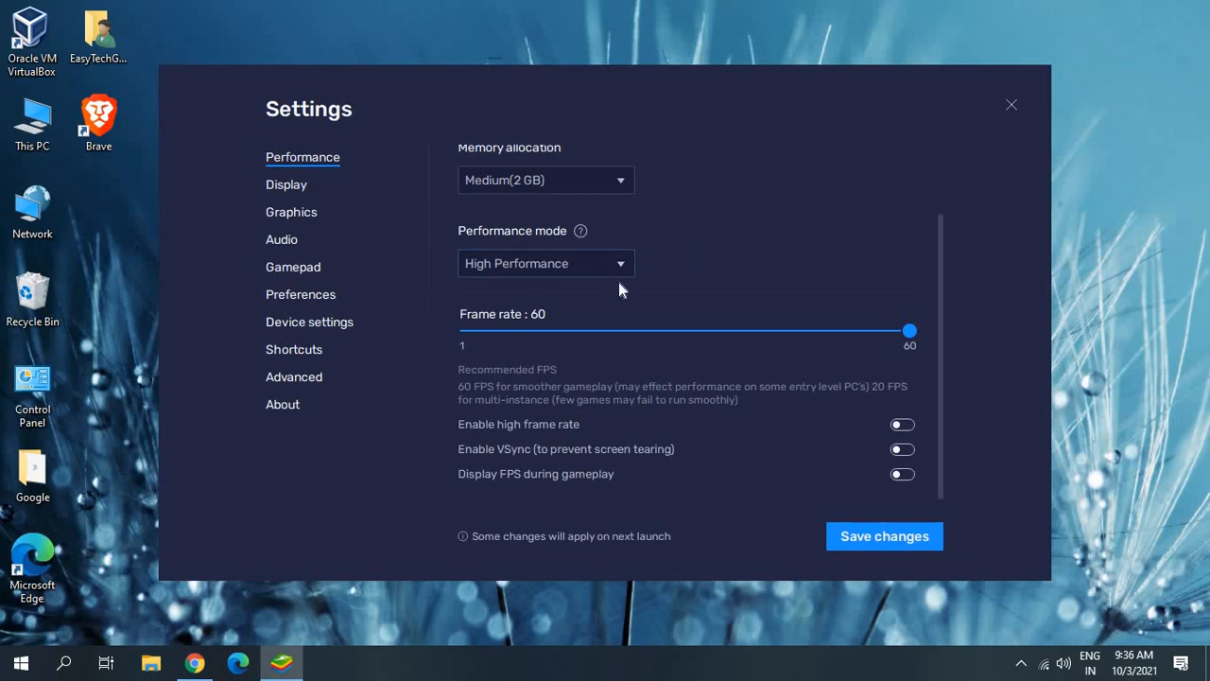
Step: Save the performance settings and restart BlueStacks to apply them
left_click(871, 541)
left_click(708, 367)
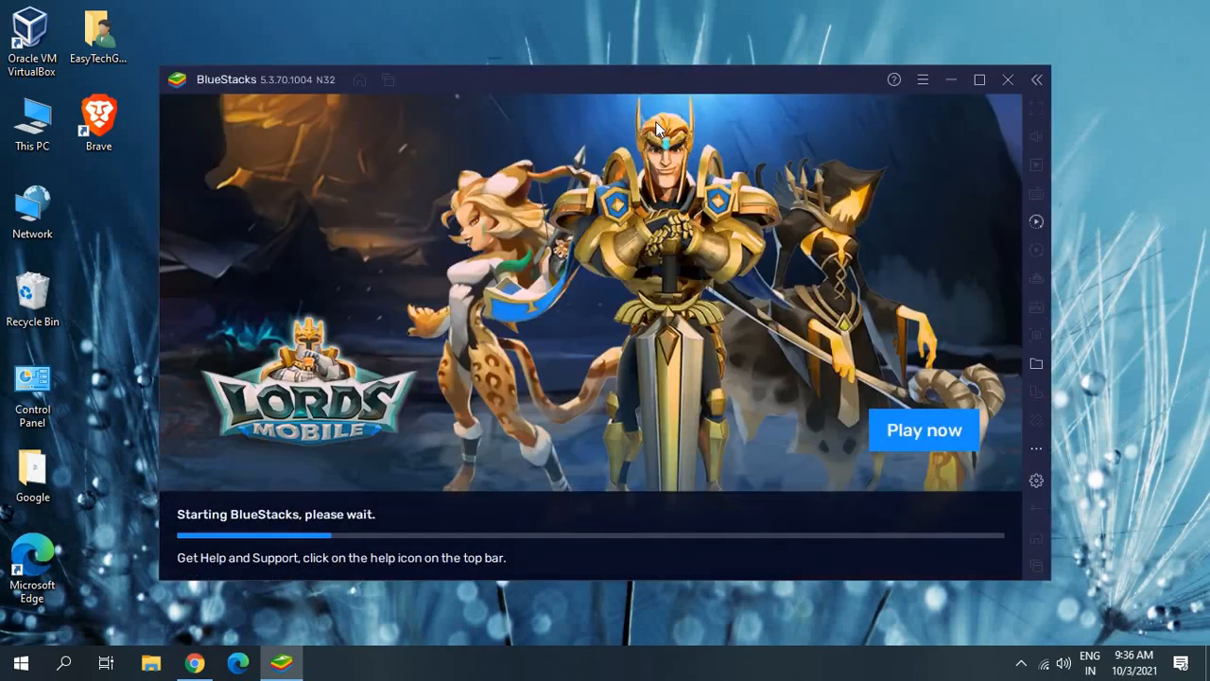
Step: Set the display resolution to 1920 x 1080 in the BlueStacks settings, save the change and restart
left_click(924, 80)
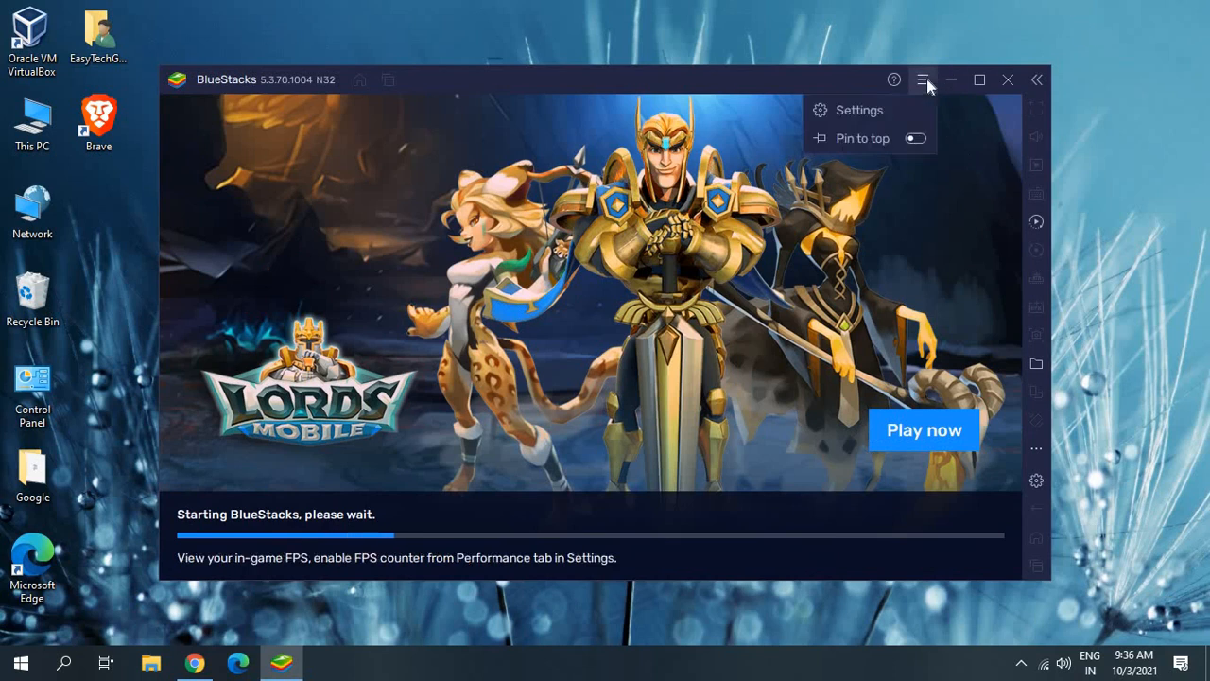
left_click(858, 110)
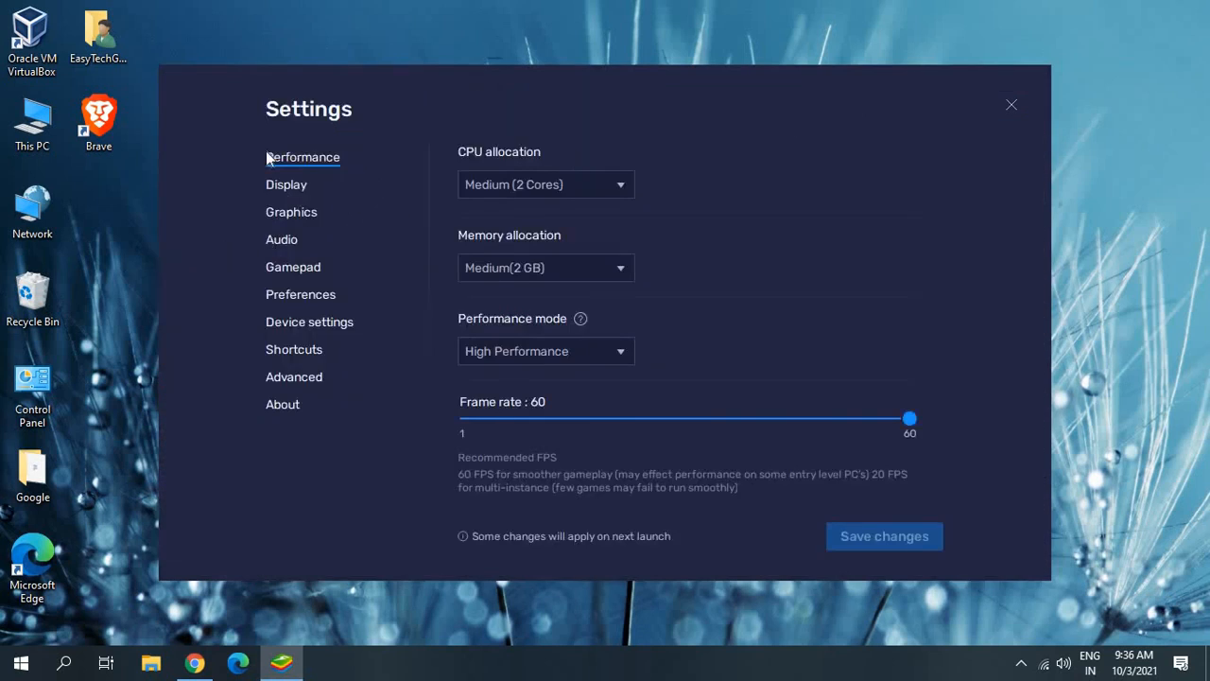
left_click(285, 187)
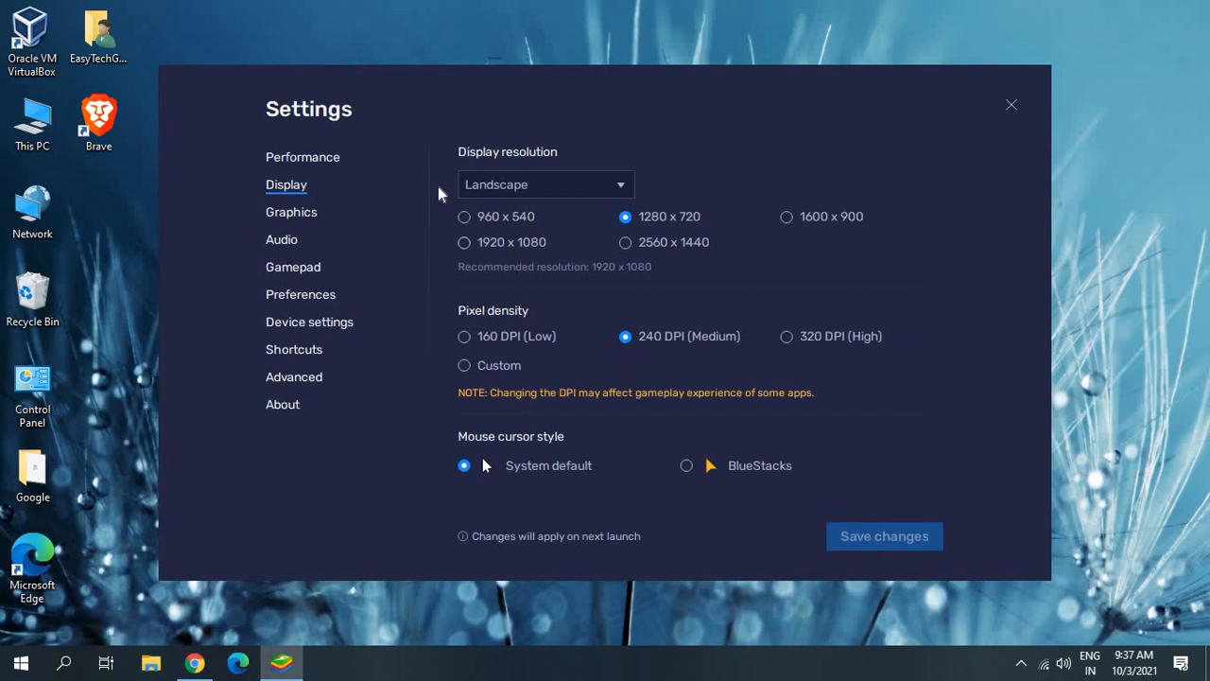
left_click(466, 244)
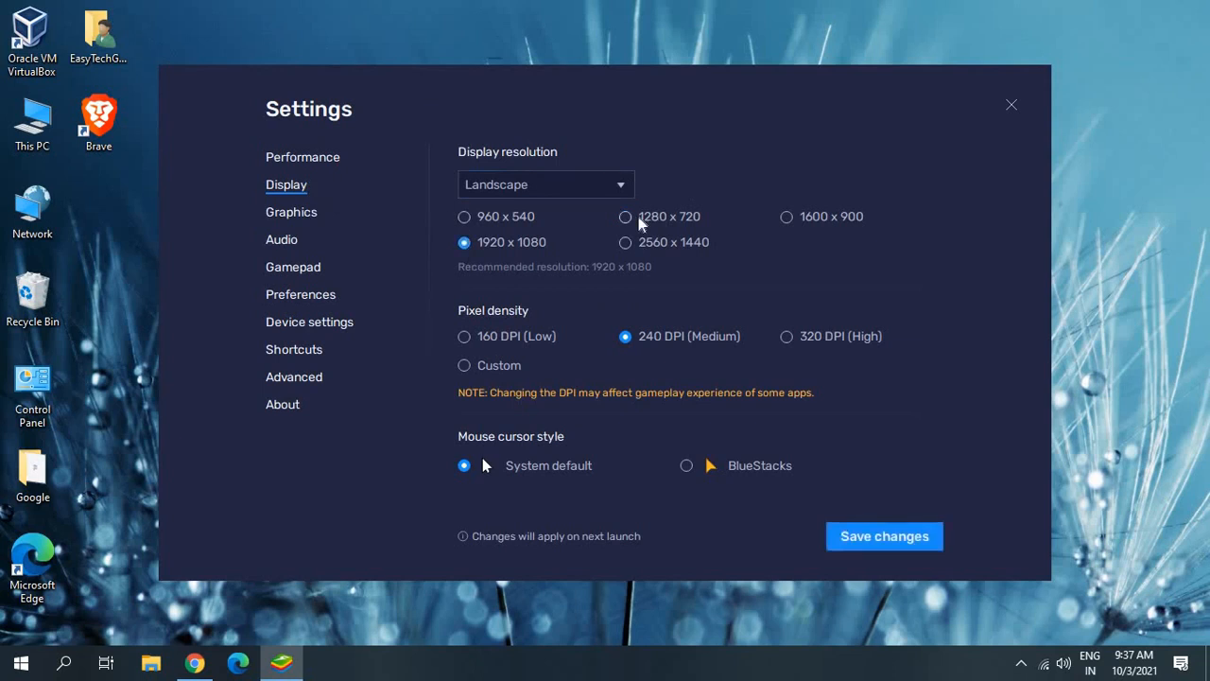
left_click(641, 219)
left_click(473, 243)
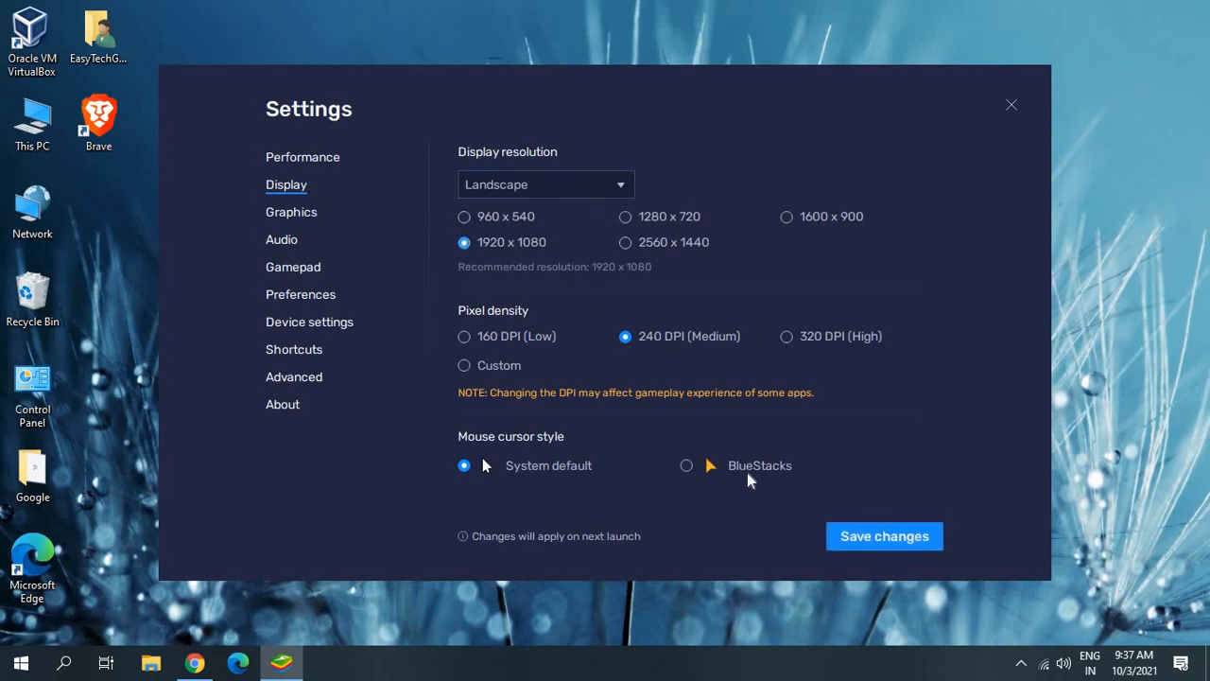
left_click(891, 546)
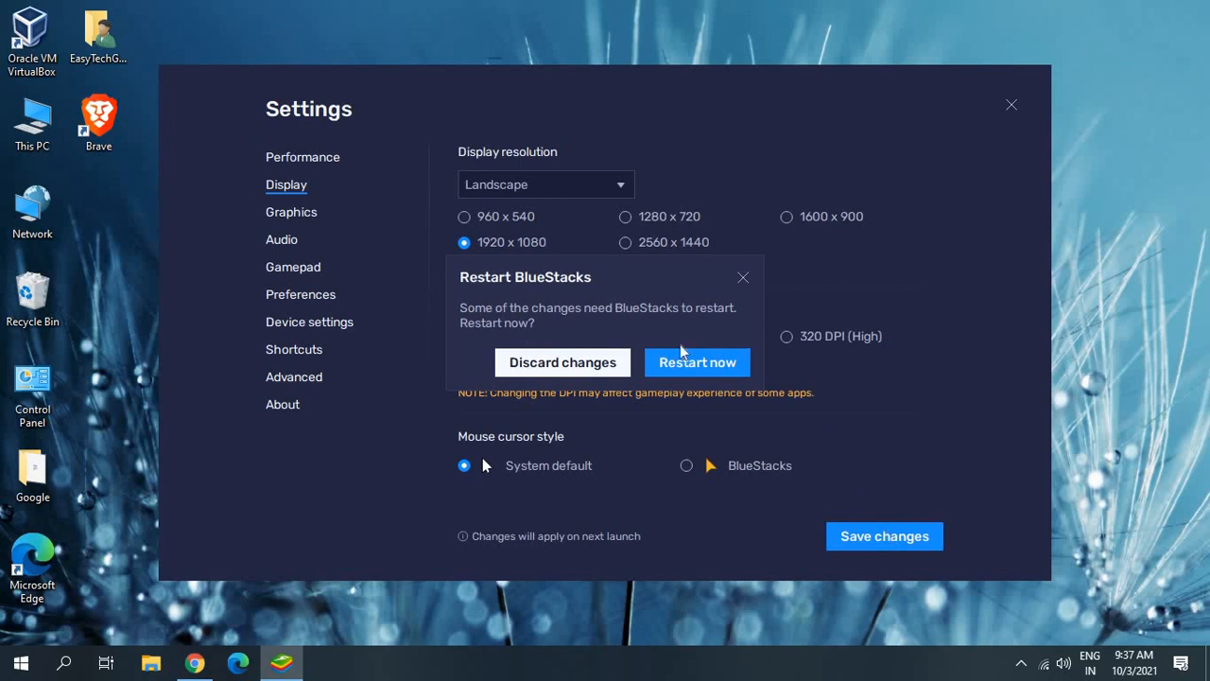
left_click(716, 369)
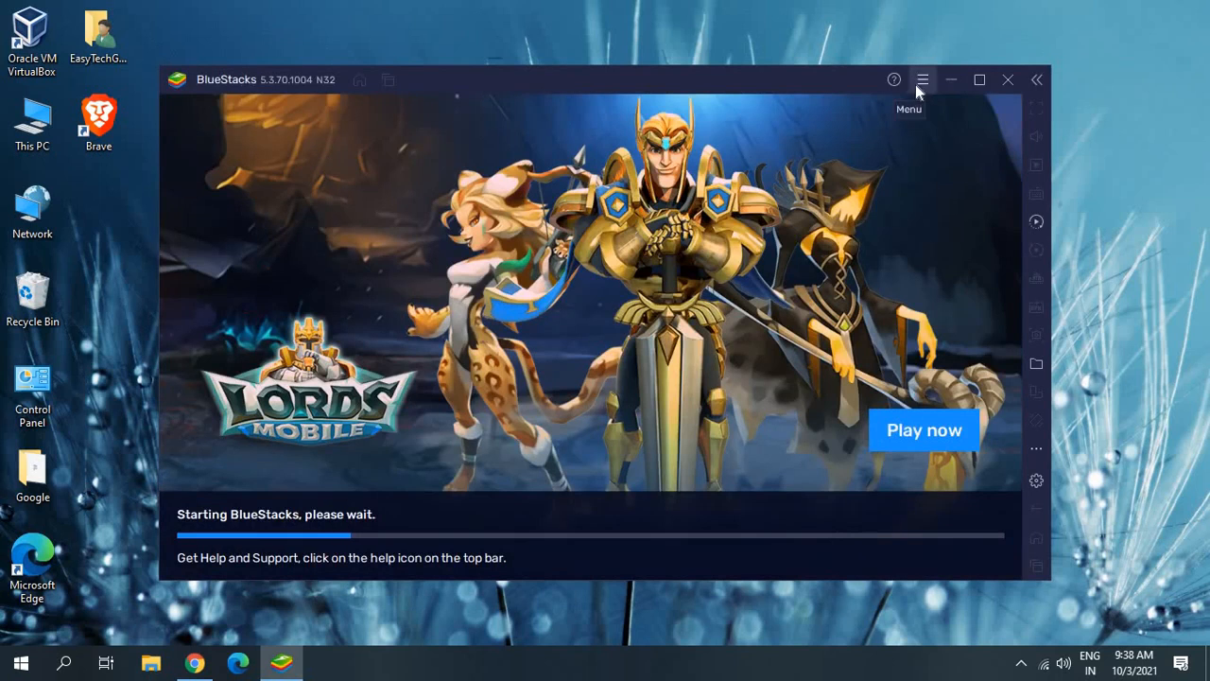
Step: In the BlueStacks graphics settings, set the interface renderer to Auto and ASTC textures to Disabled, and save the changes
left_click(924, 80)
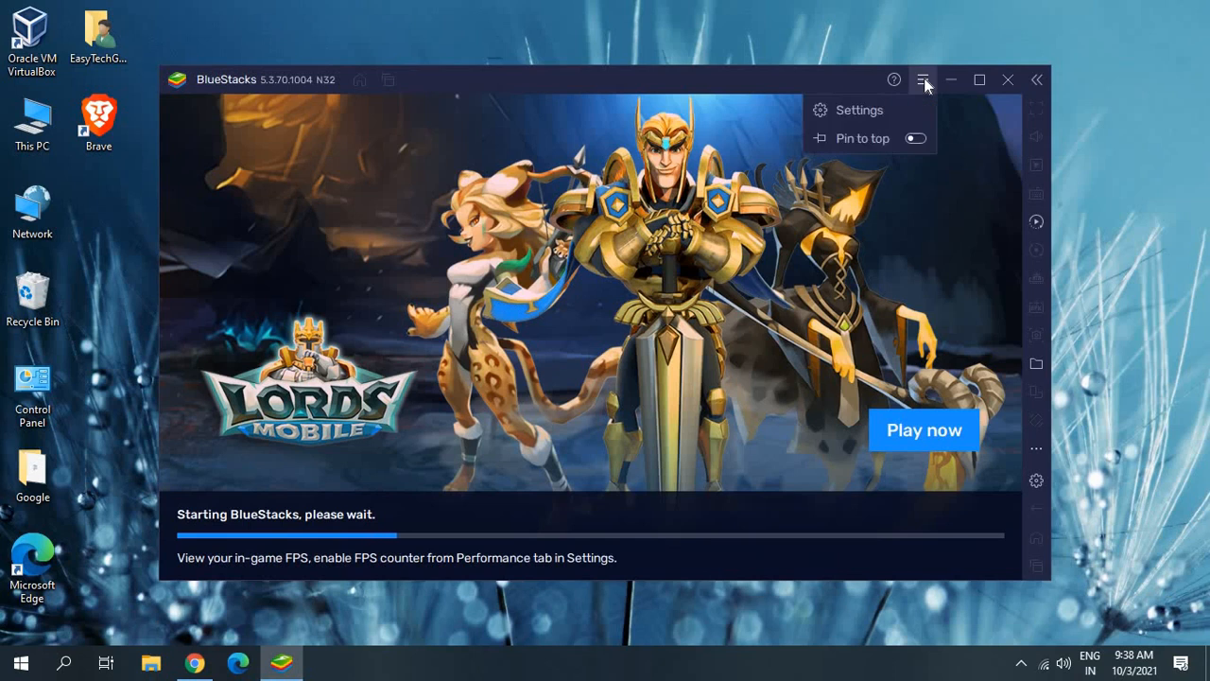
left_click(859, 110)
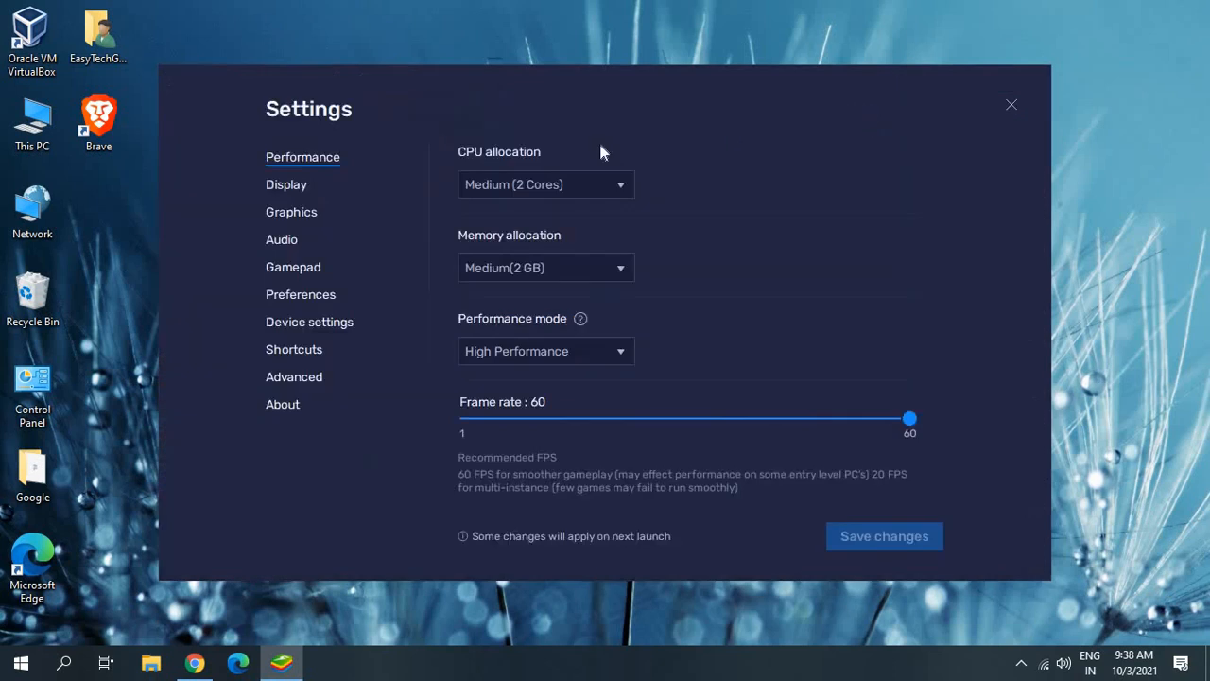
left_click(302, 215)
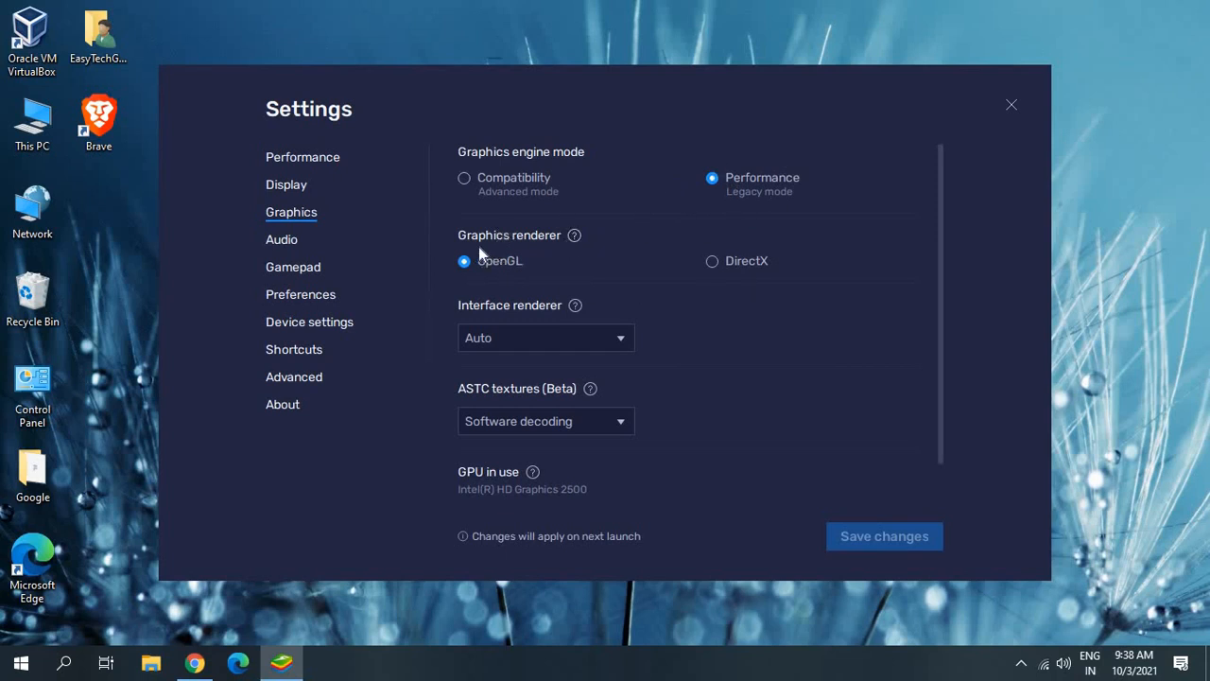
left_click(527, 342)
left_click(527, 342)
left_click(536, 426)
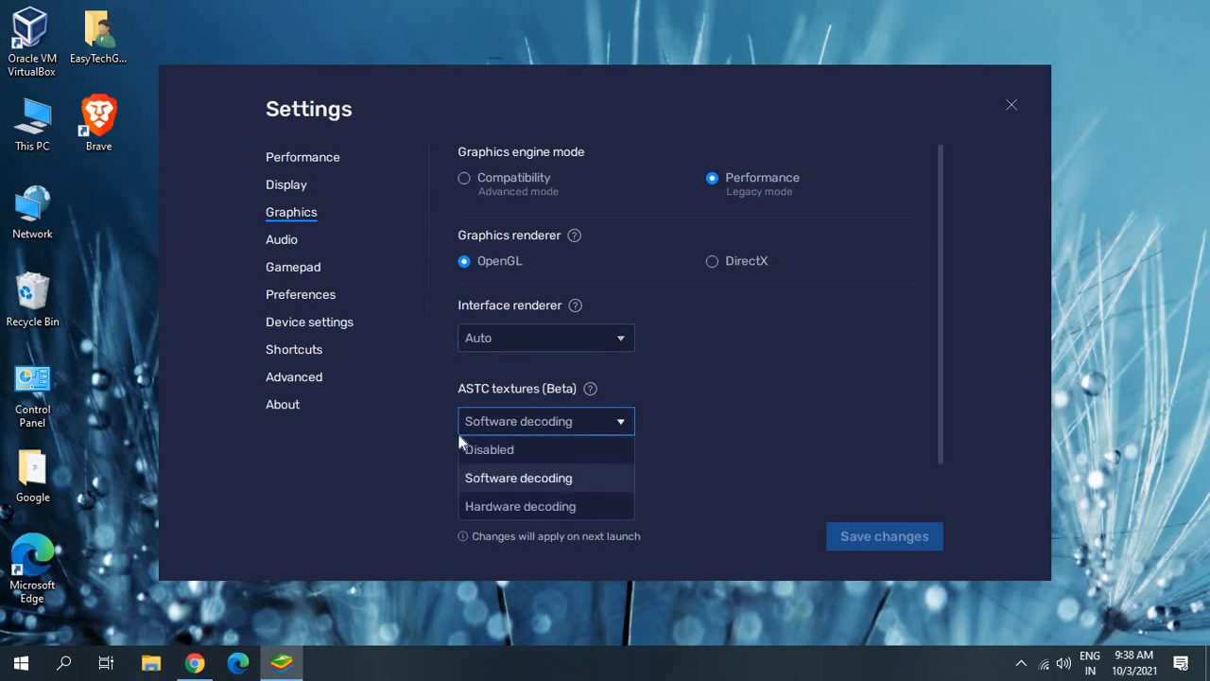
left_click(490, 451)
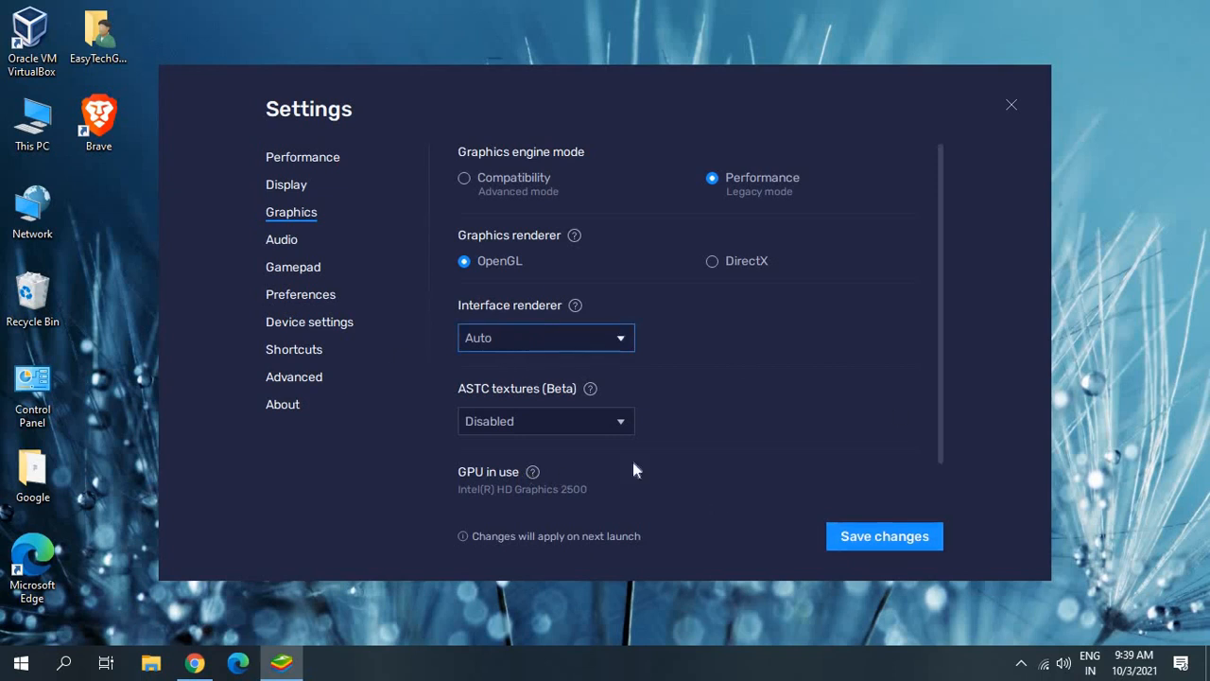
left_click(904, 533)
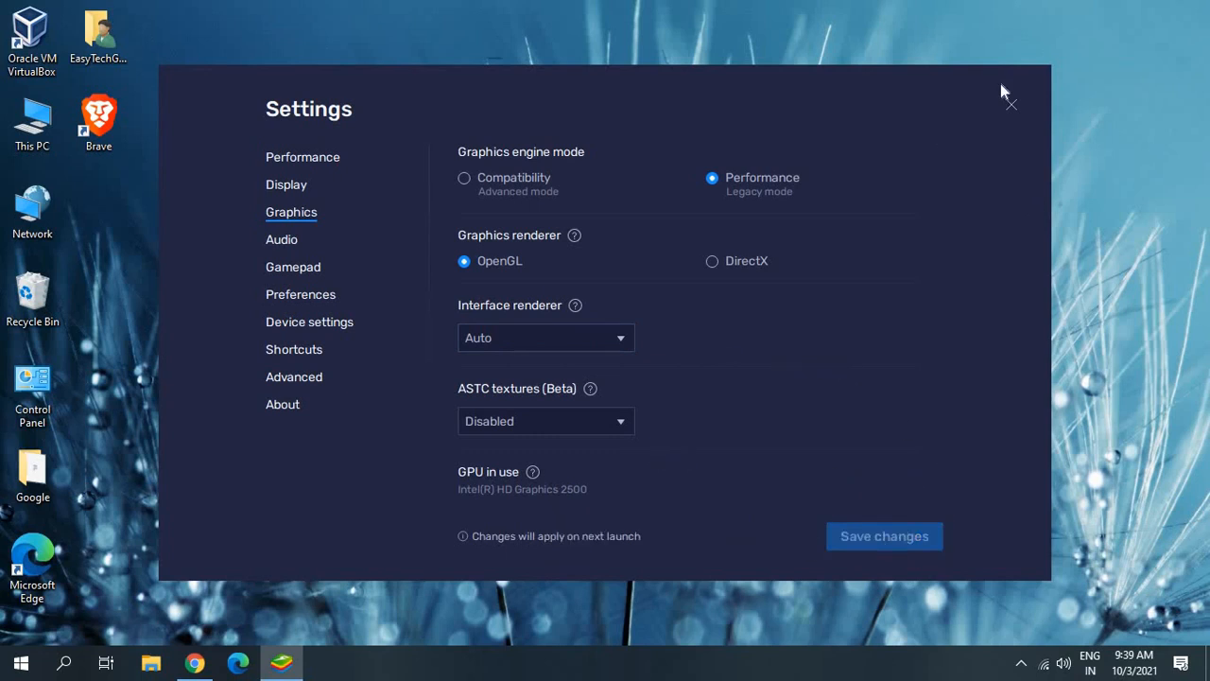
Step: Close the settings window and exit BlueStacks
left_click(1011, 108)
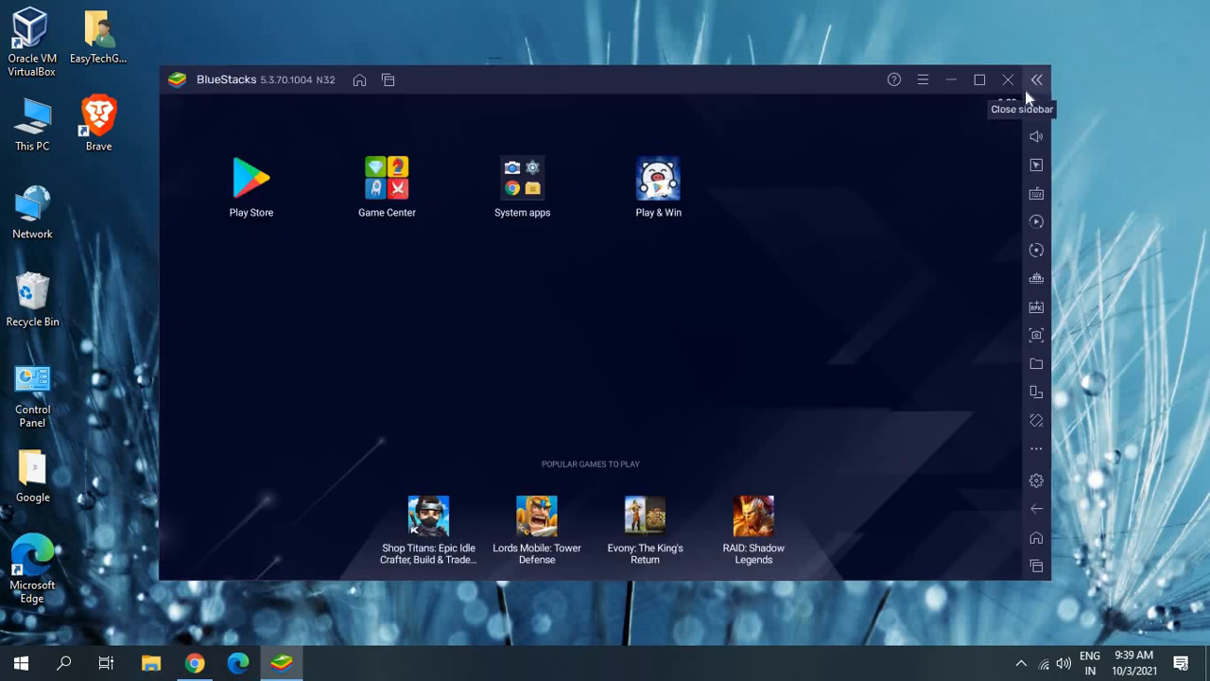
left_click(1008, 85)
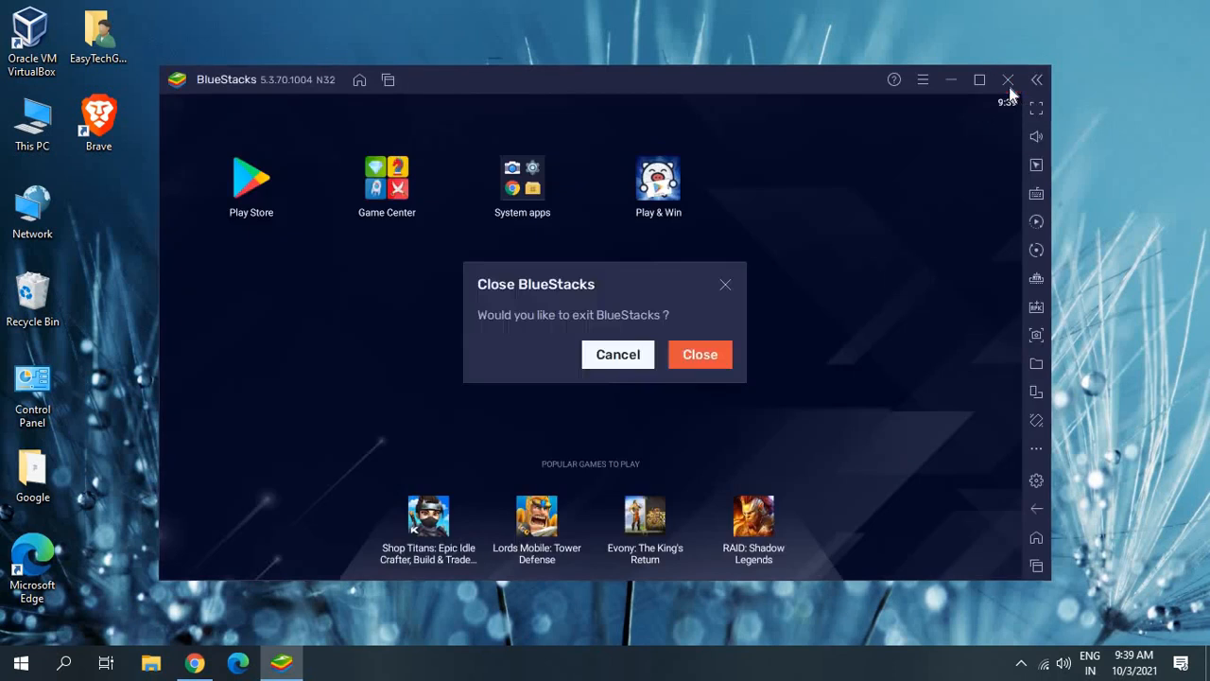
left_click(715, 355)
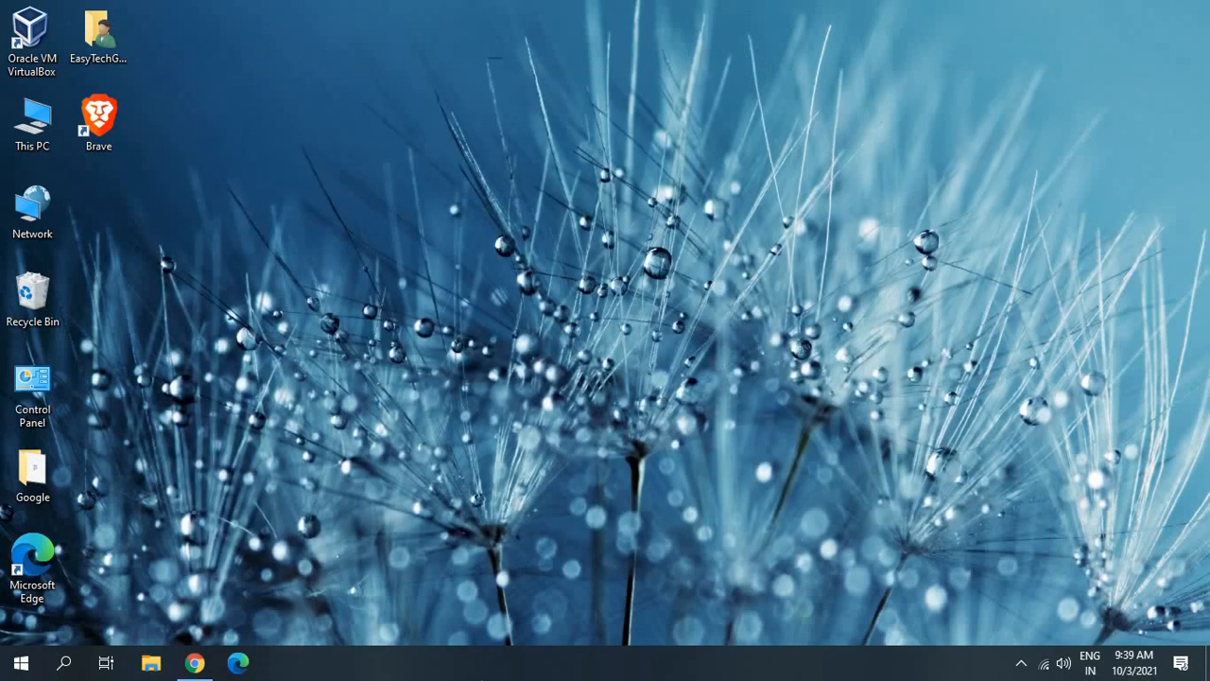
Step: Switch to Task Manager to review the programs that launch at startup, check the options available for Cortana, and close it
right_click(490, 671)
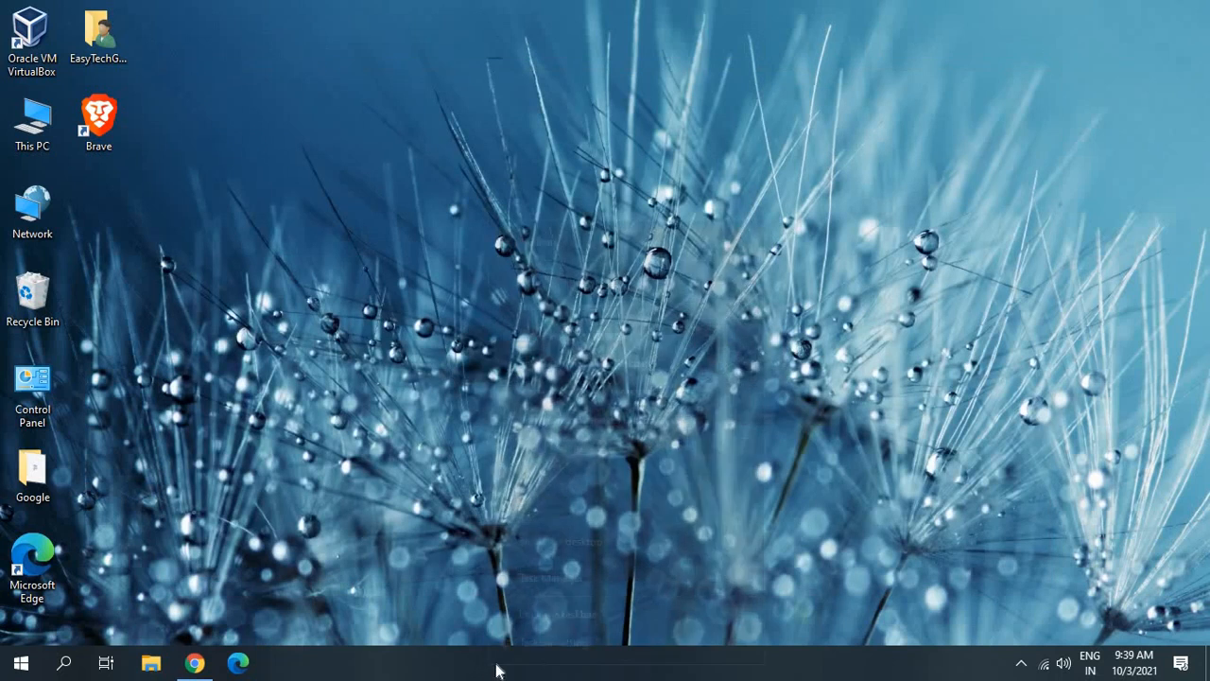
left_click(582, 580)
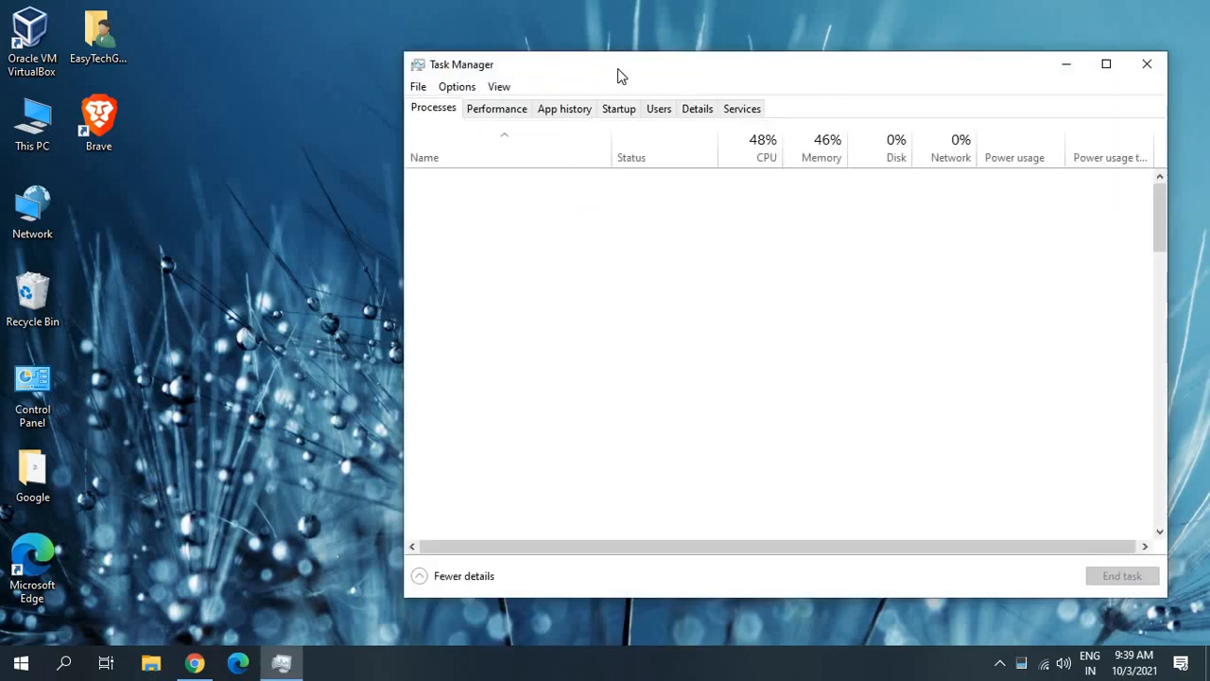
left_click_drag(616, 73, 421, 49)
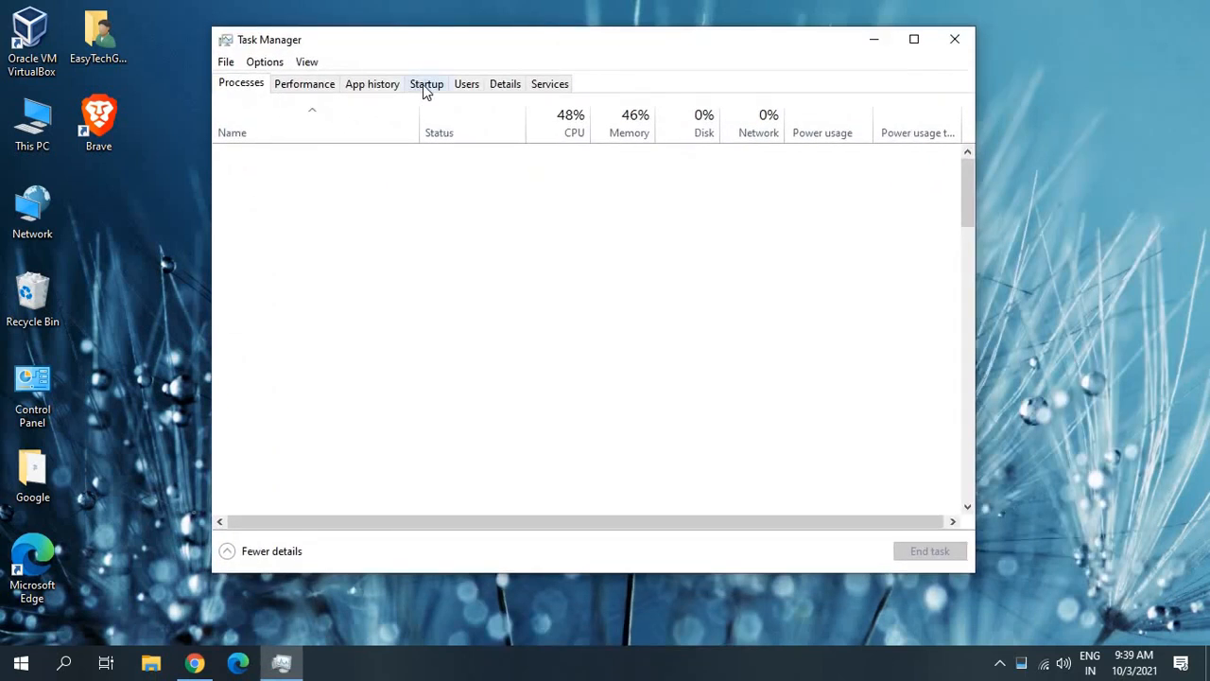
left_click(422, 84)
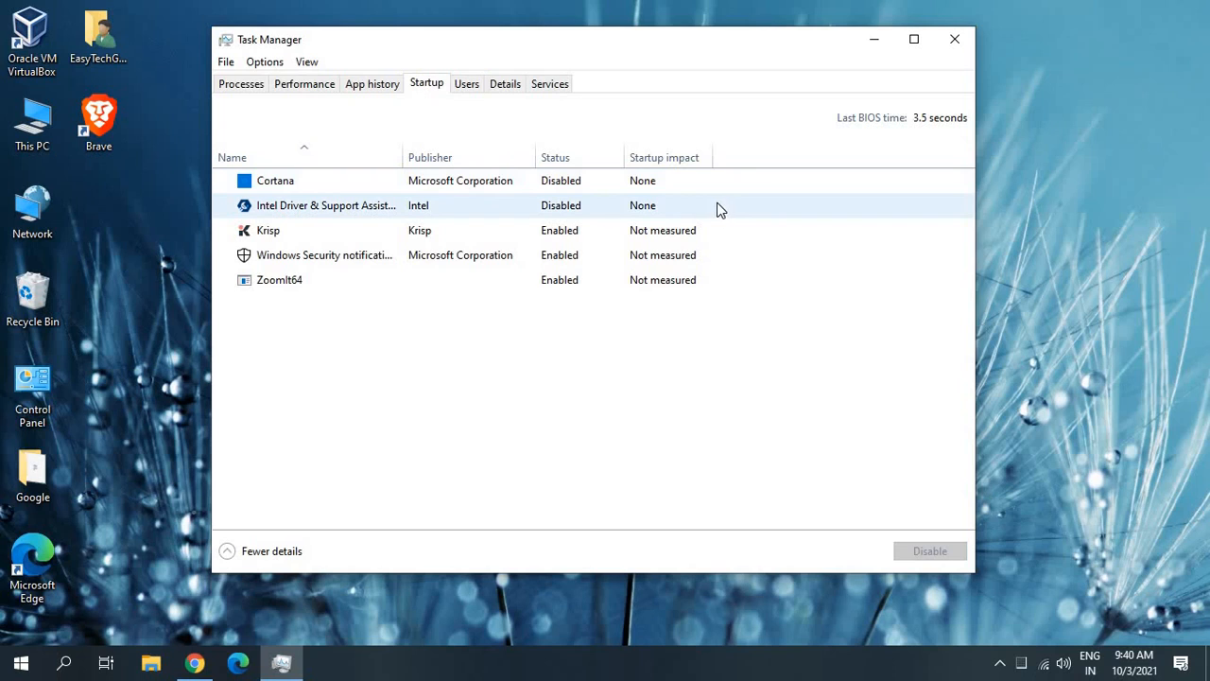
mouse_move(704, 230)
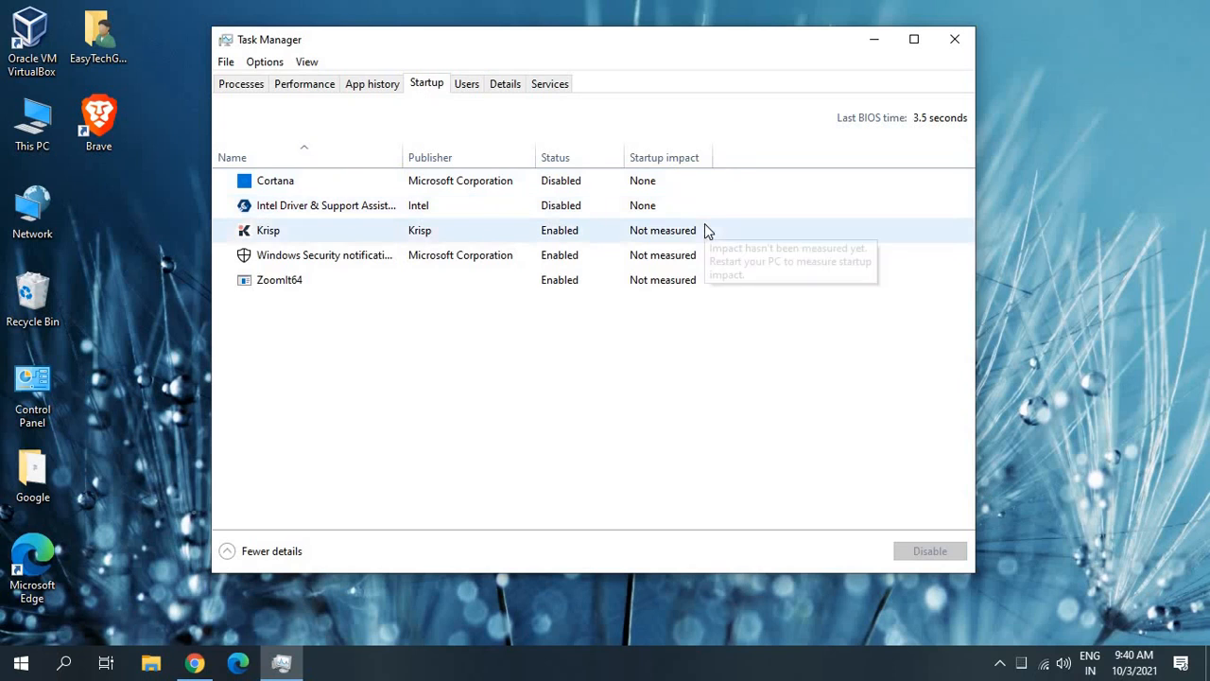
right_click(577, 185)
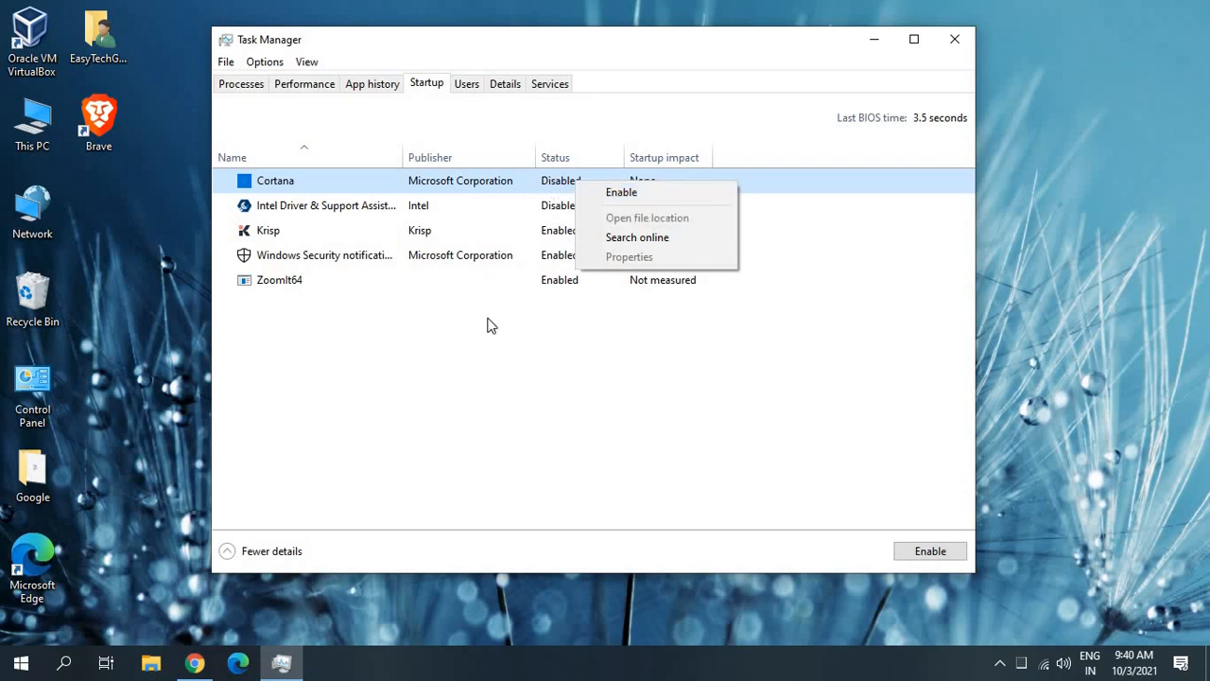
left_click(484, 360)
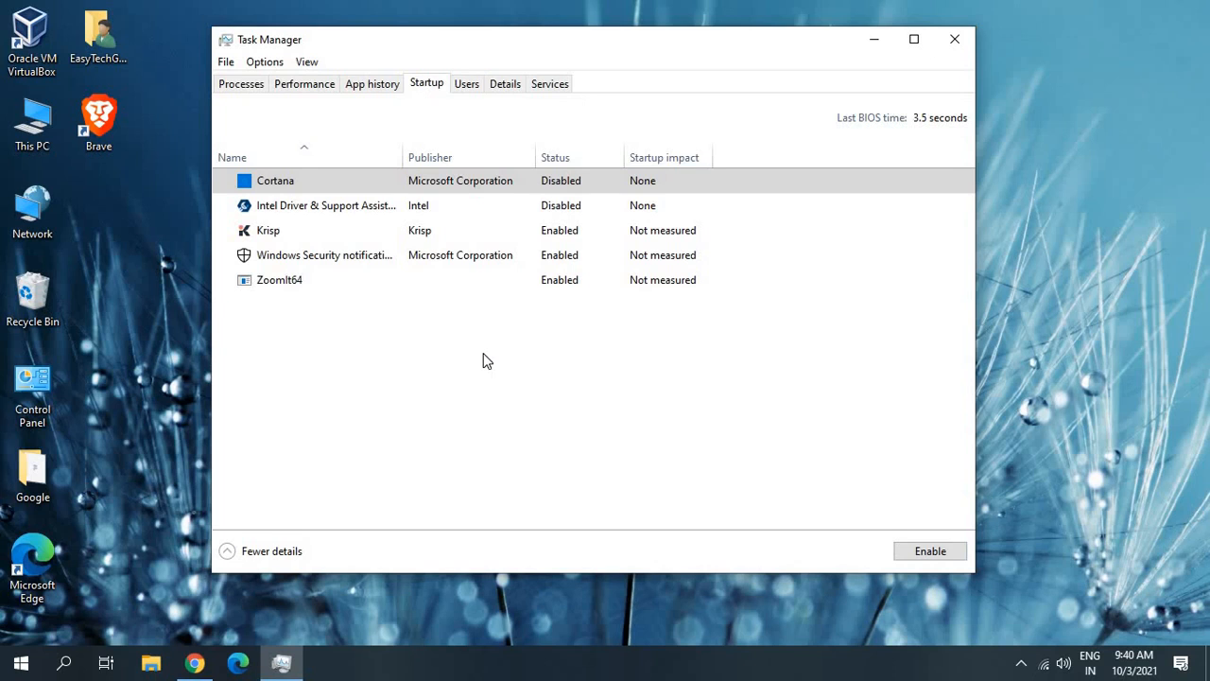
left_click(955, 41)
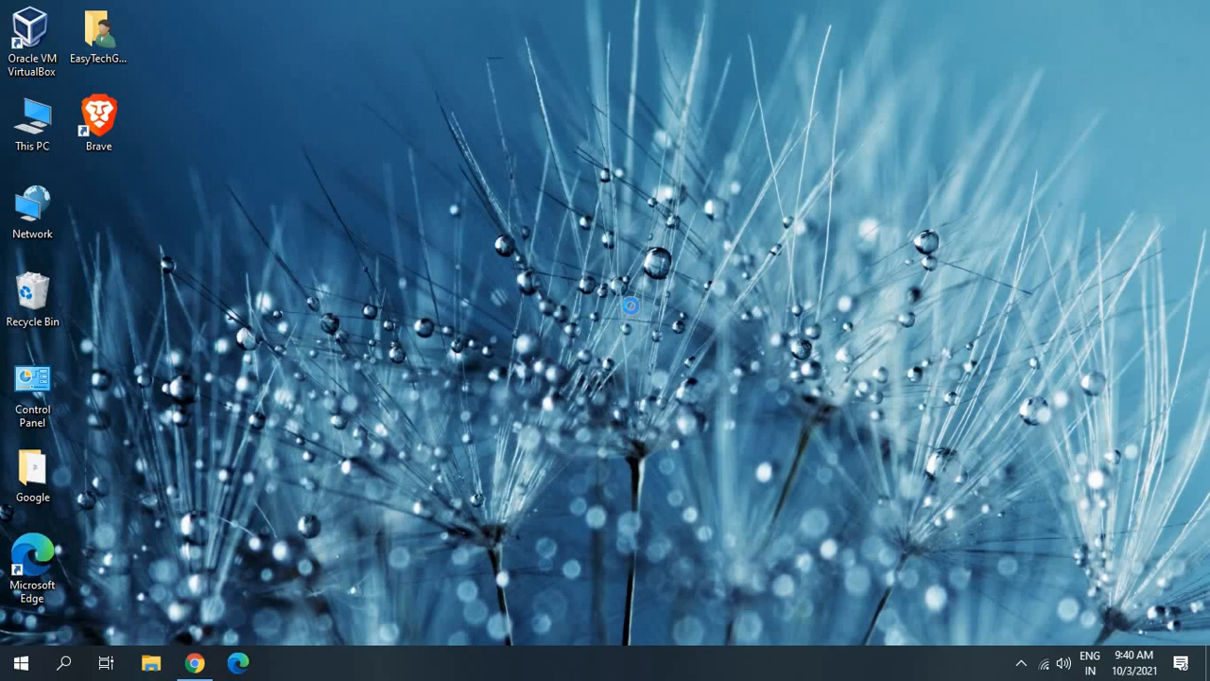
Step: Run appwiz.cpl to review the installed programs, select Brave as an example of an uninstall candidate, and close the window
key("super+r")
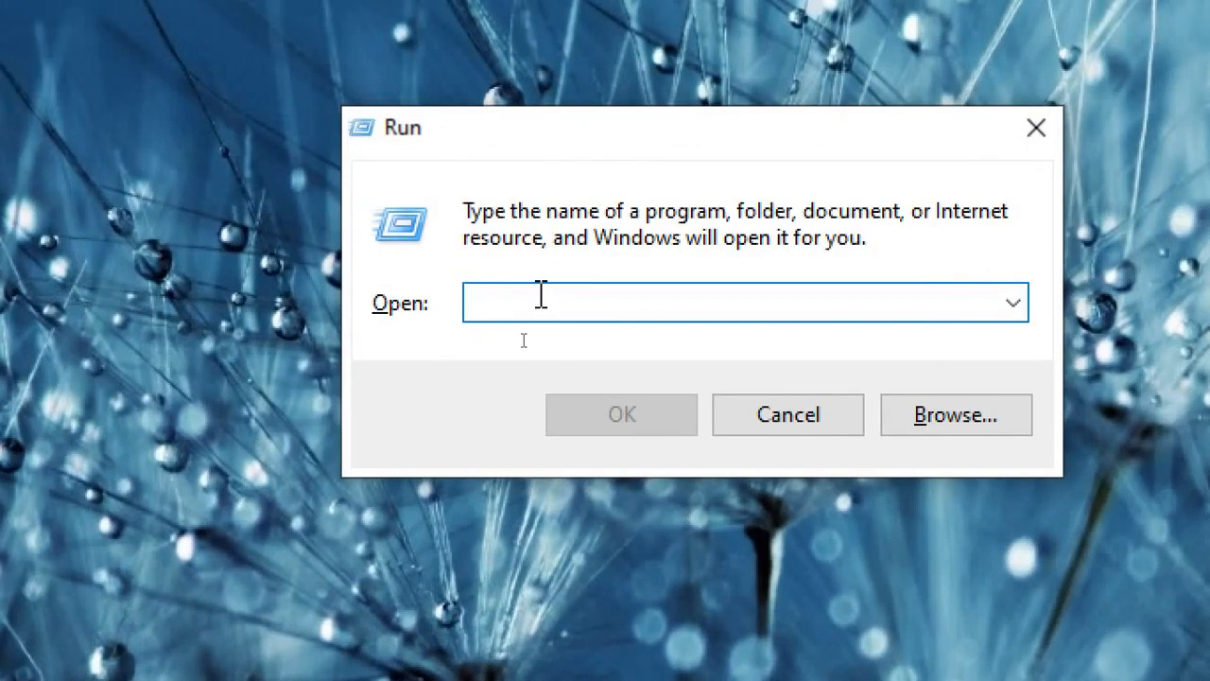
type("appwiz")
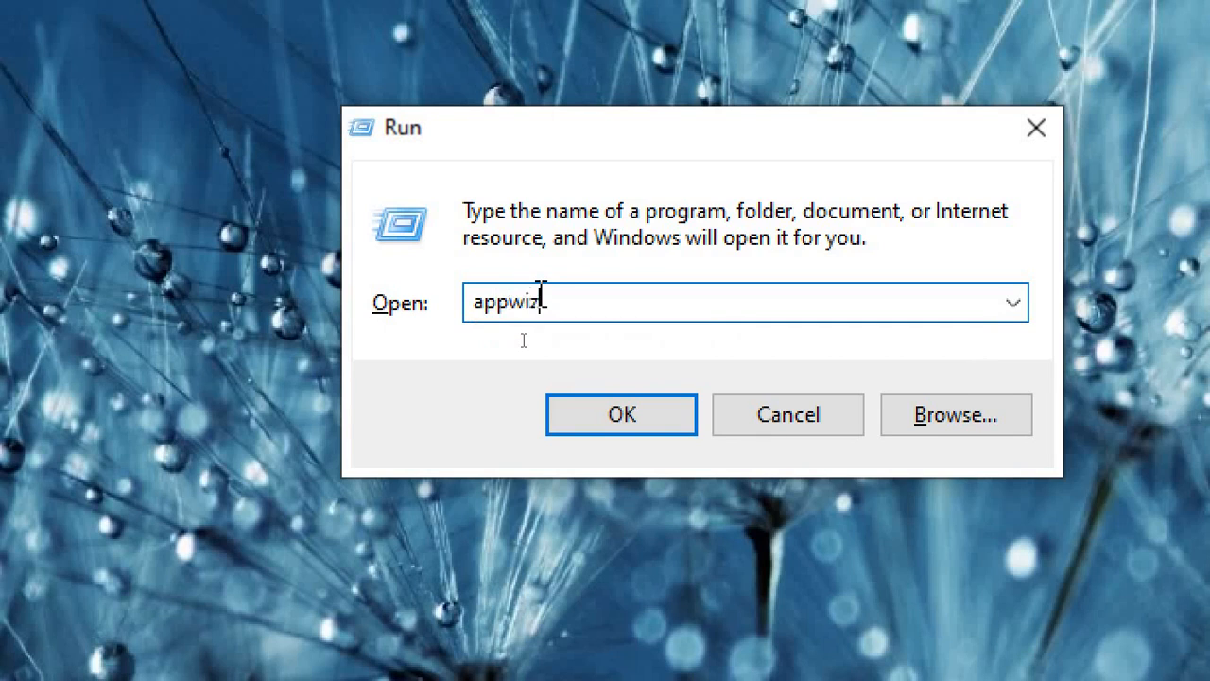
type(".cpl")
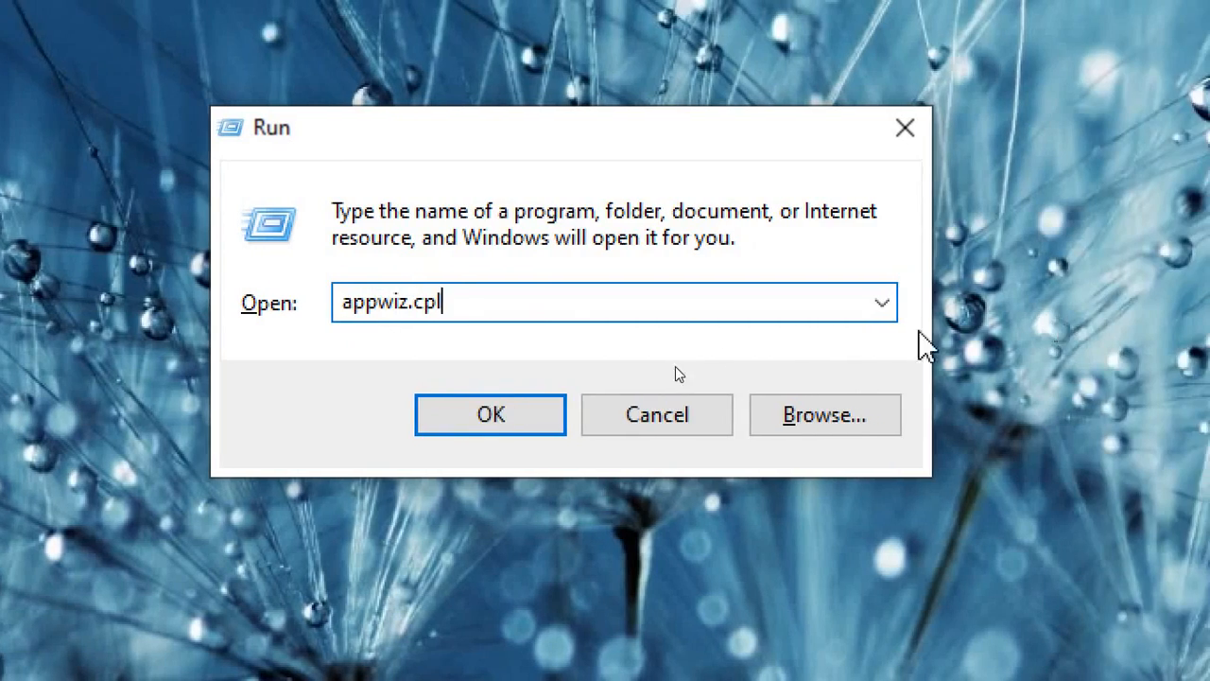
left_click(487, 425)
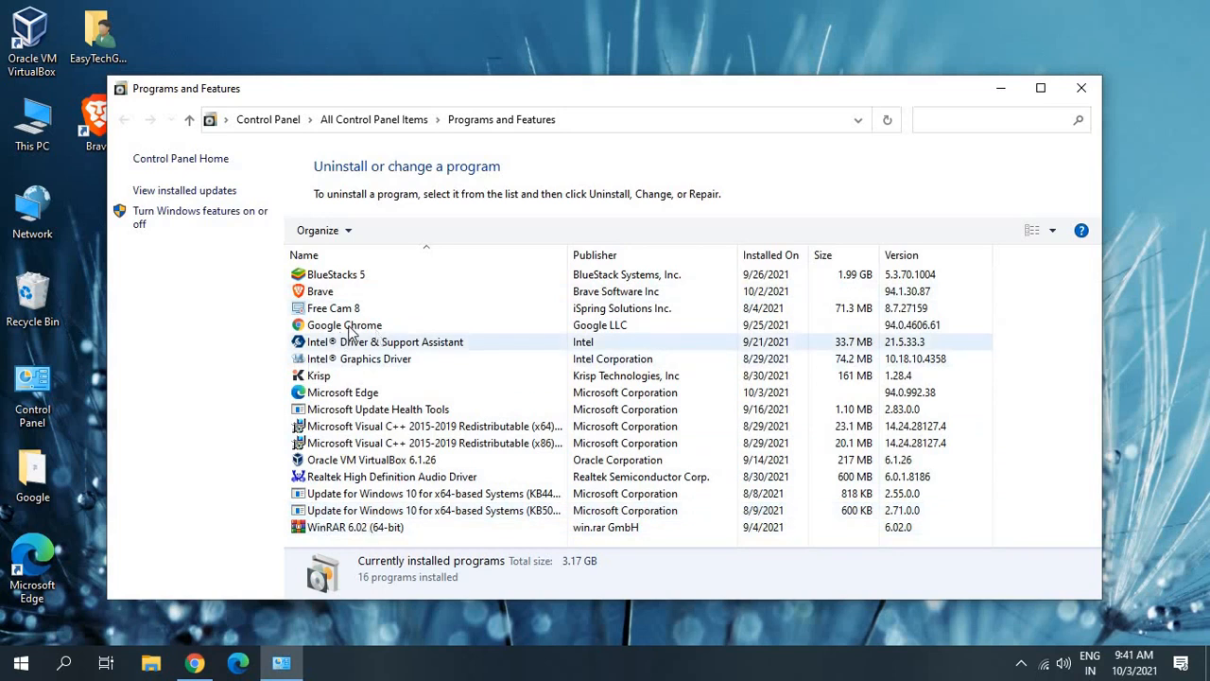
left_click(328, 293)
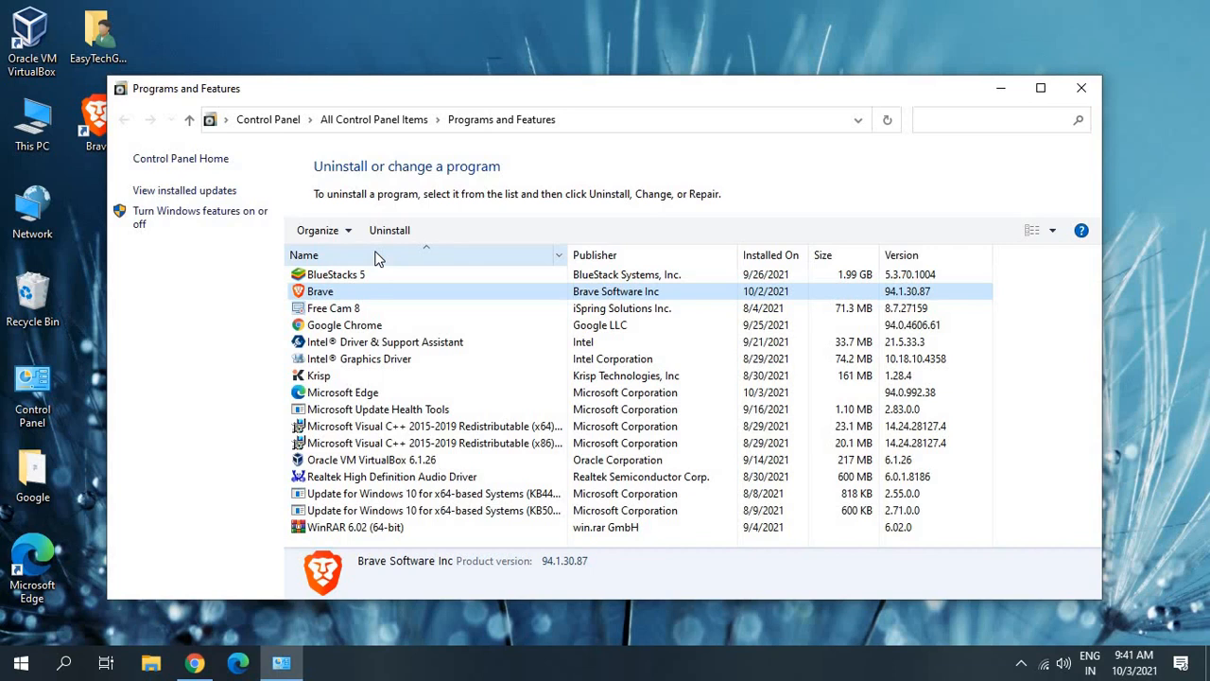
left_click(1081, 89)
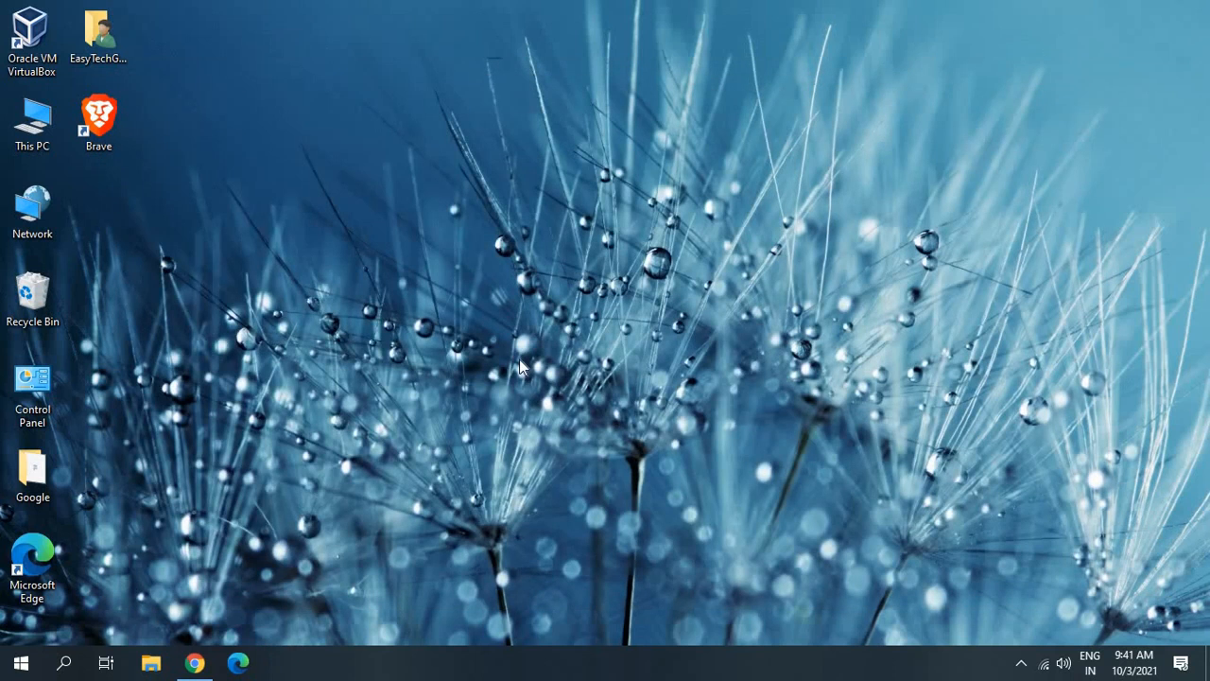